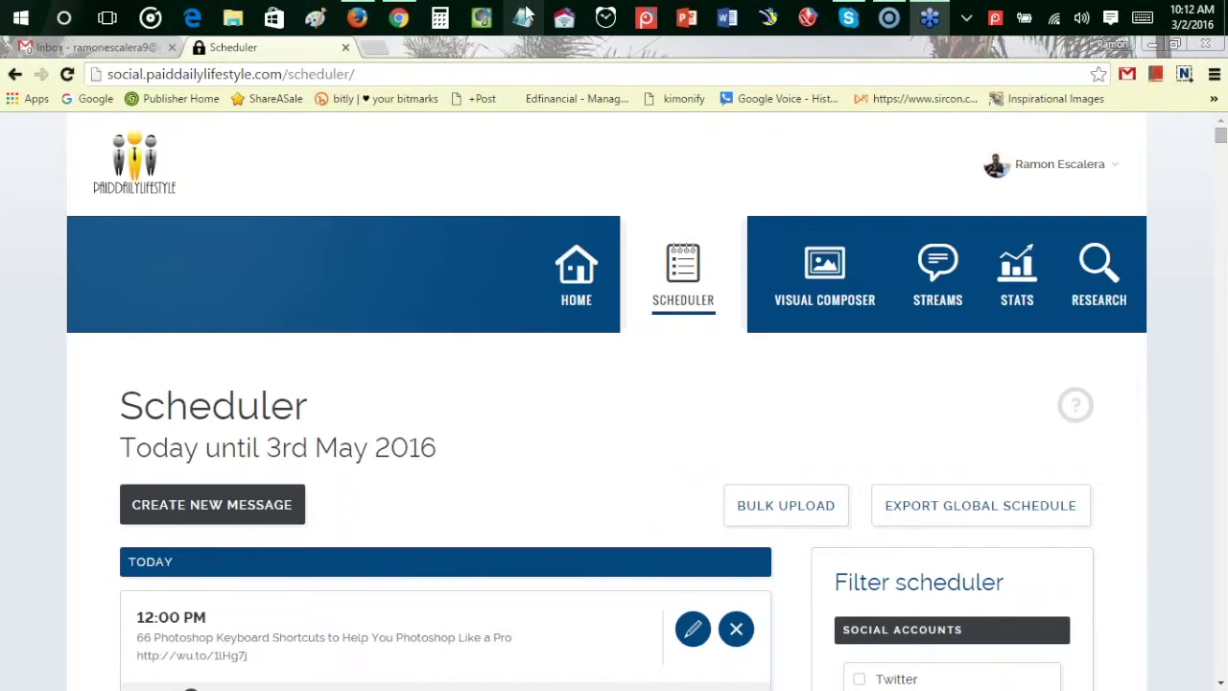
Open a blank Notepad document and reposition its window so it sits clear over the bare desktop
click(523, 18)
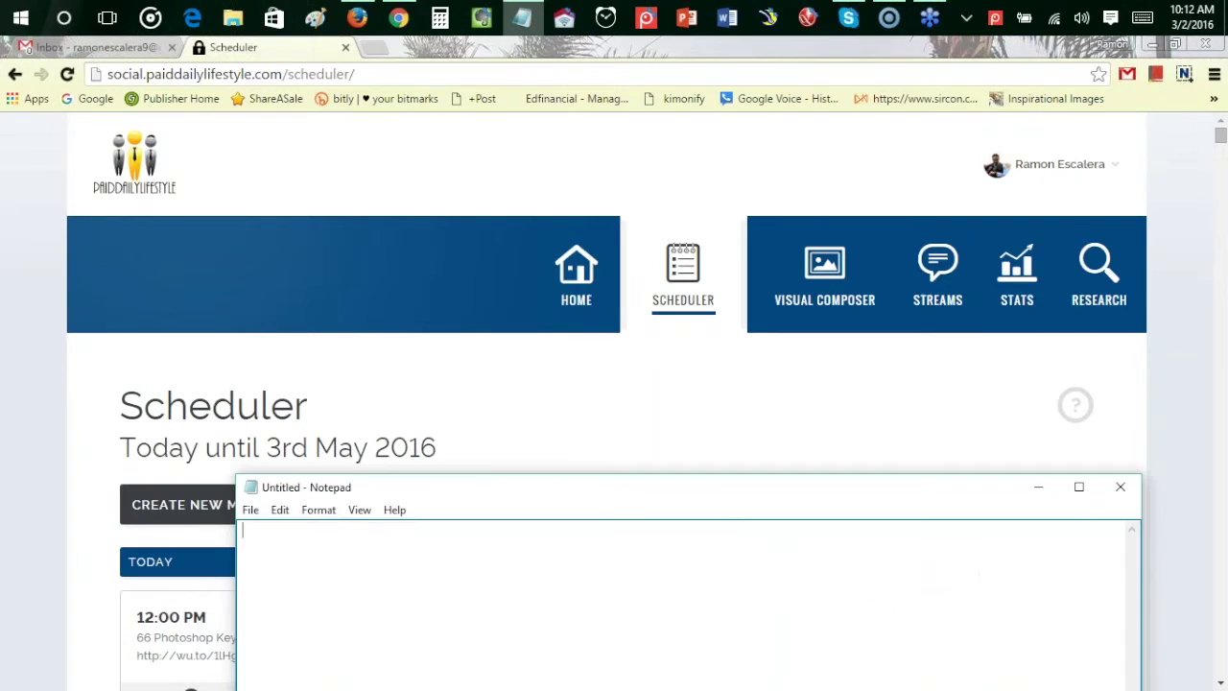
drag(498, 486, 457, 183)
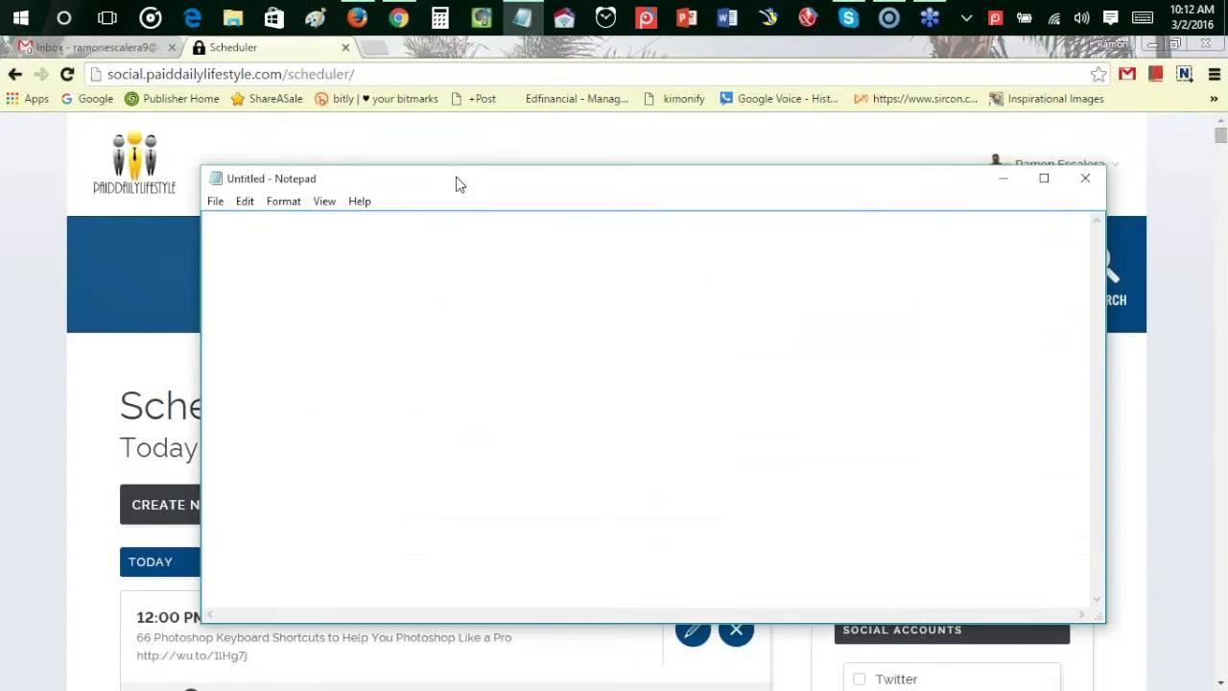
mouse_move(331, 183)
mouse_down()
mouse_move(323, 176)
mouse_move(352, 178)
mouse_move(269, 169)
mouse_move(323, 173)
mouse_up()
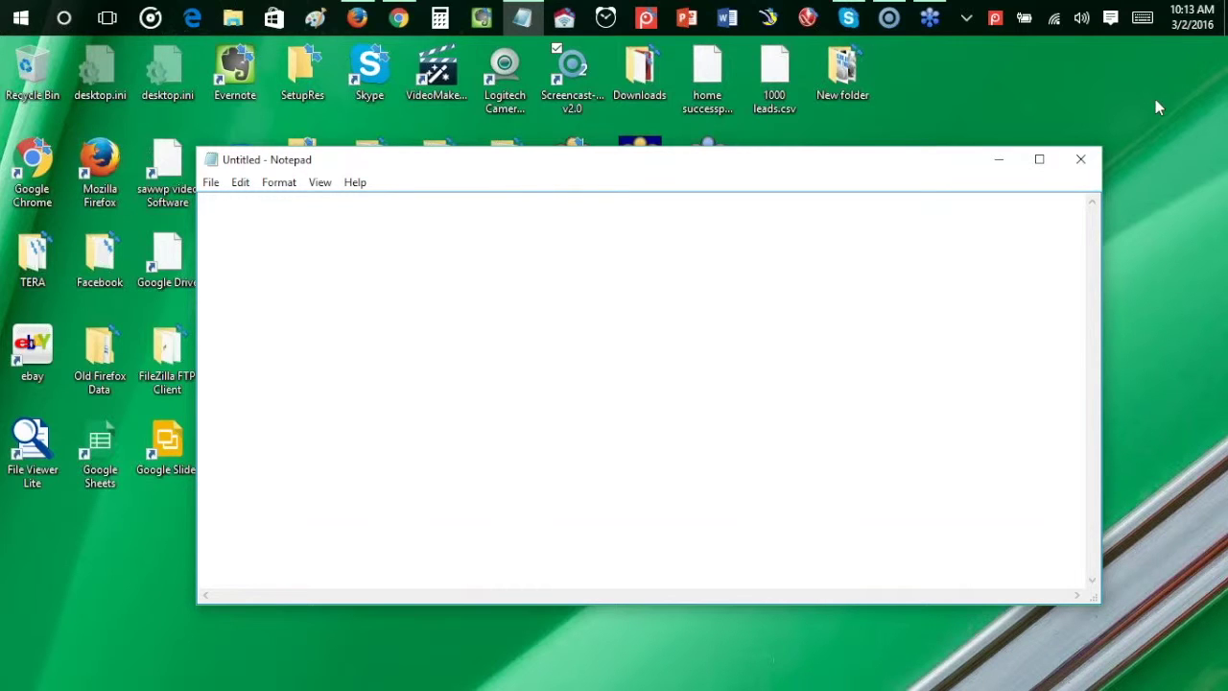
click(1217, 89)
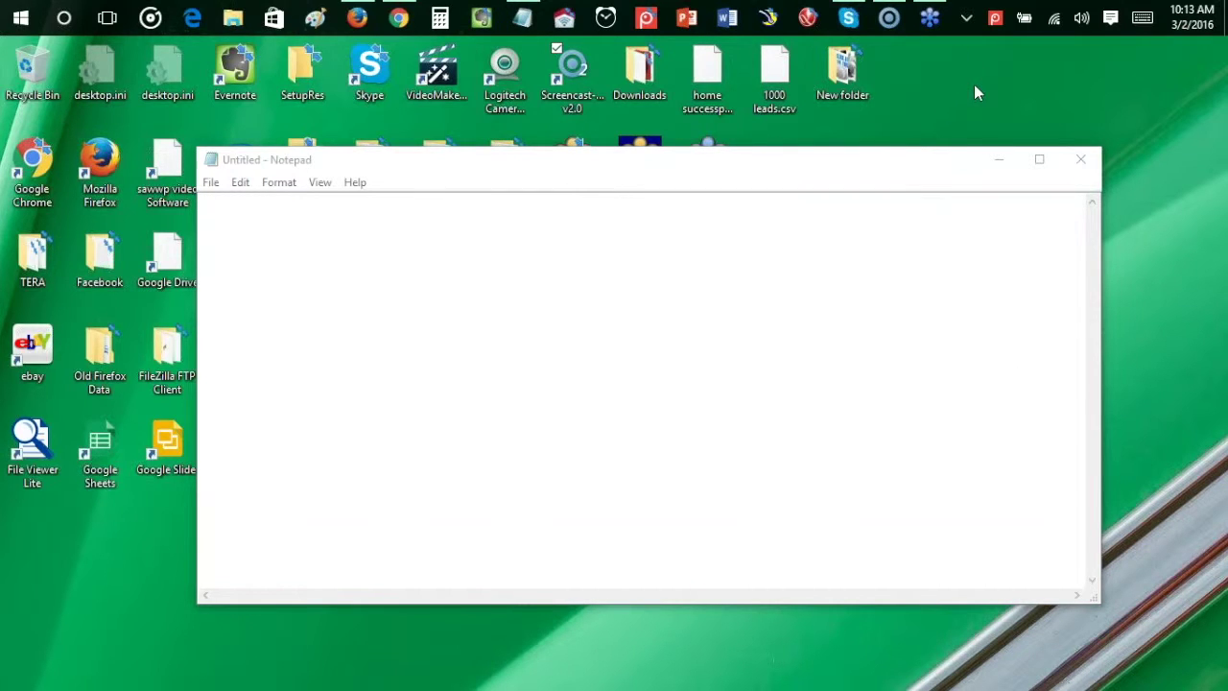
drag(566, 165, 530, 156)
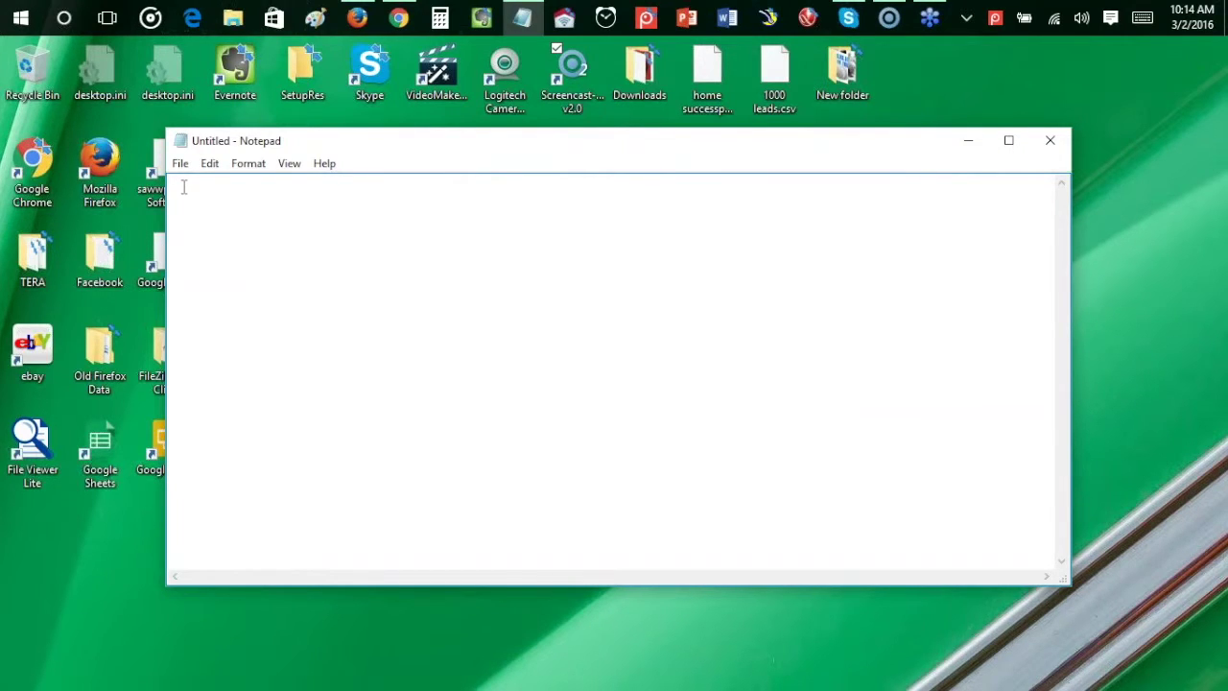
text(Hey have you seen this latel)
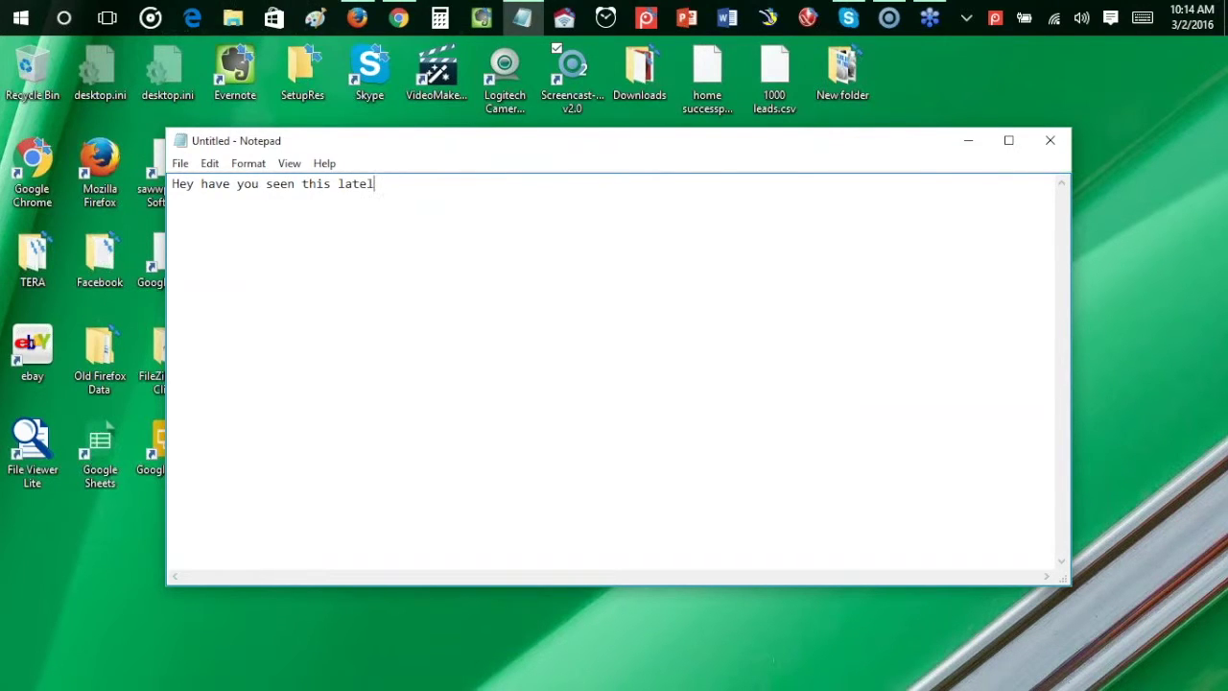
key(BackSpace)
text(ly.. Check this our ASAP)
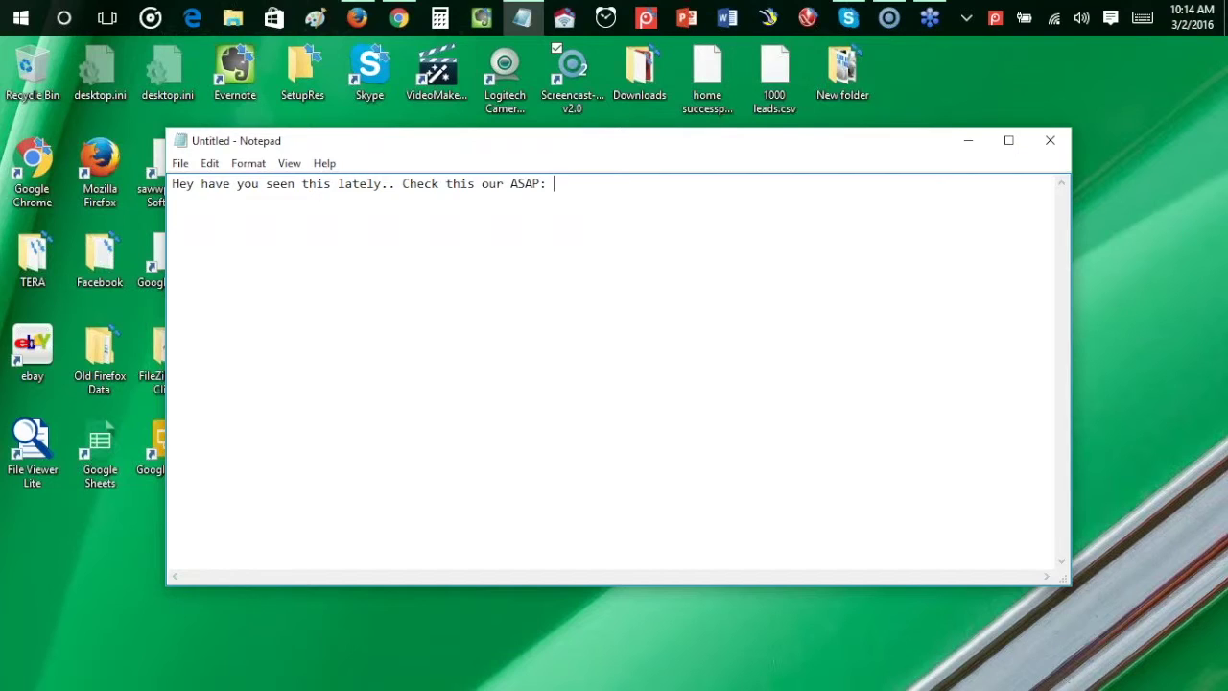
text(: www.pdlpro.biz)
drag(677, 205, 176, 205)
click(178, 192)
click(686, 183)
Add two more message lines below the first: "Hey check this out." and "You need to see this"
key(Return)
text(Hey checkj)
key(BackSpace)
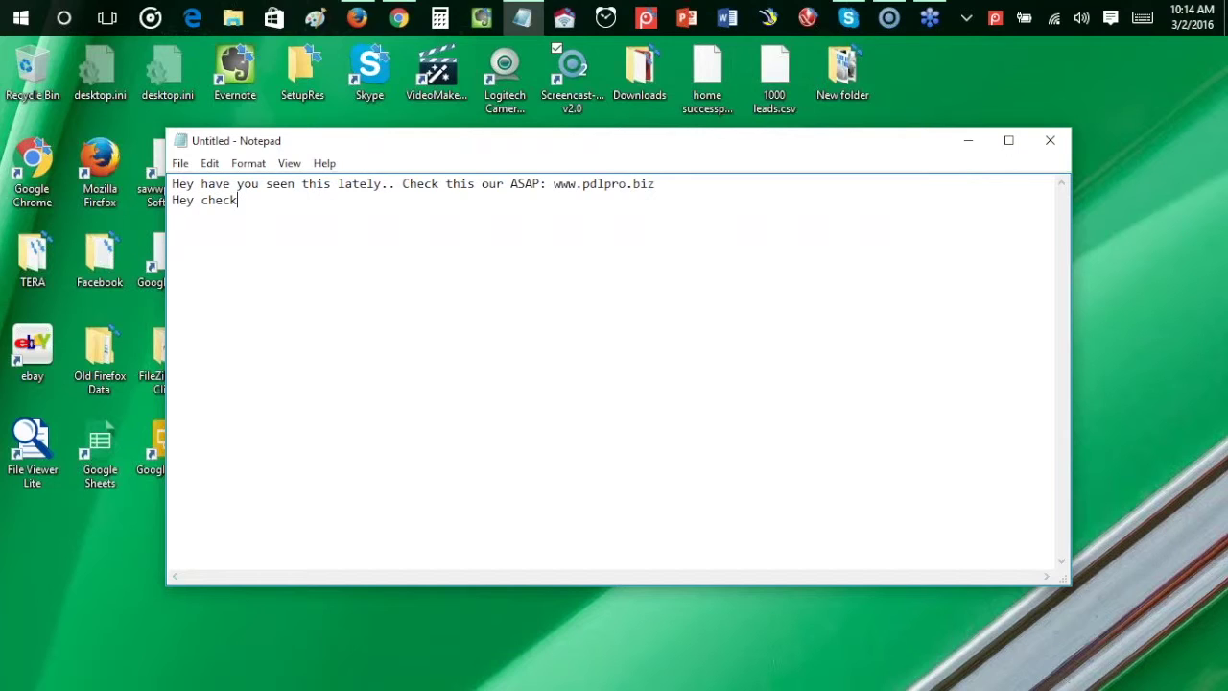
text(this out.)
key(Return)
text(You need to see this)
Add a fourth message line reading "WOW this is AWESOME"
key(Return)
text(WOW )
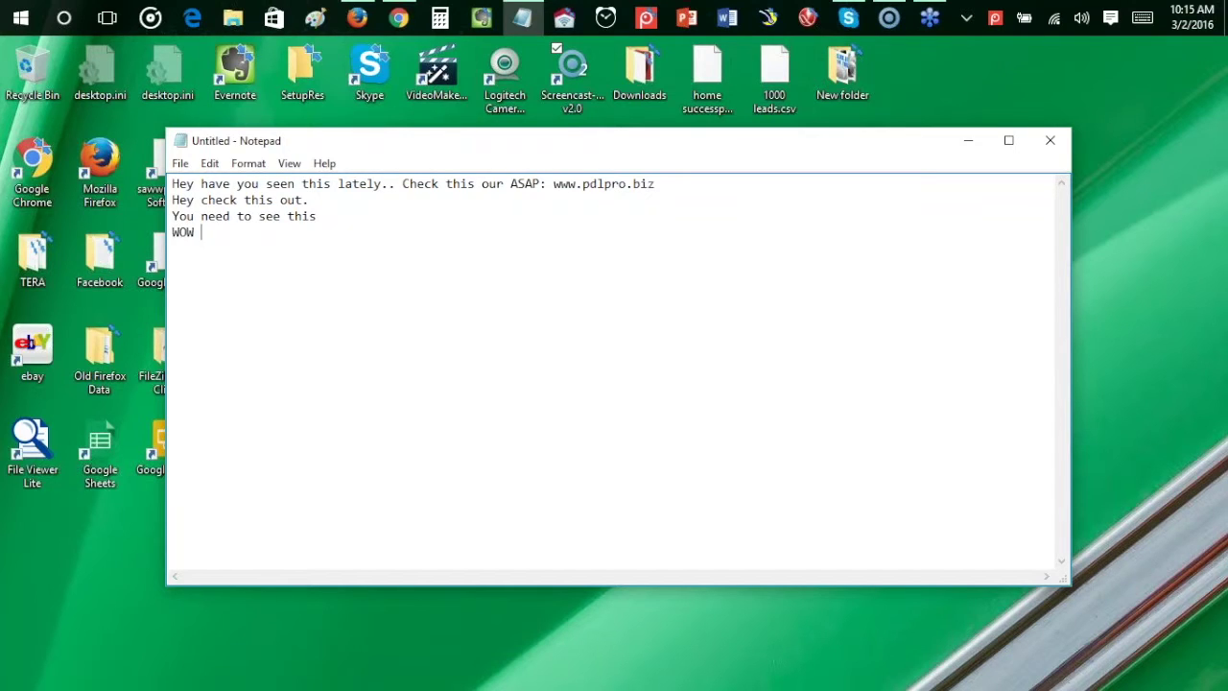
text(this is AWESOM)
key(BackSpace)
text(E)
key(BackSpace)
text(NE)
key(BackSpace)
key(BackSpace)
text(ME)
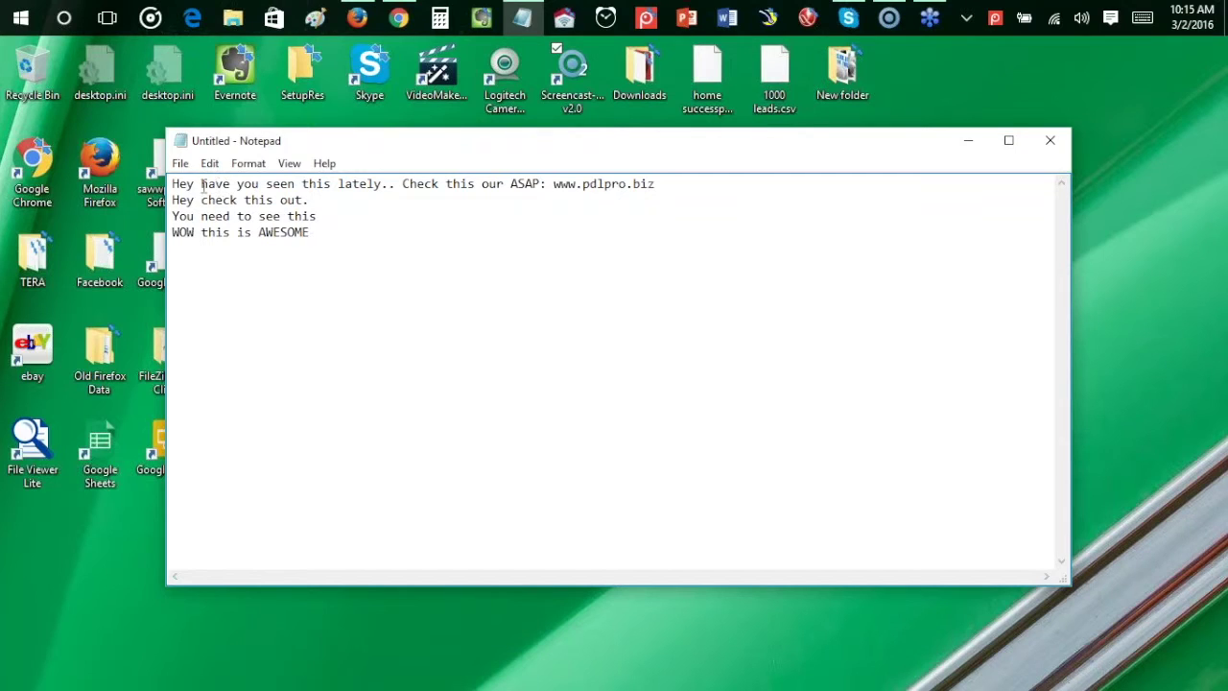
drag(174, 184, 672, 185)
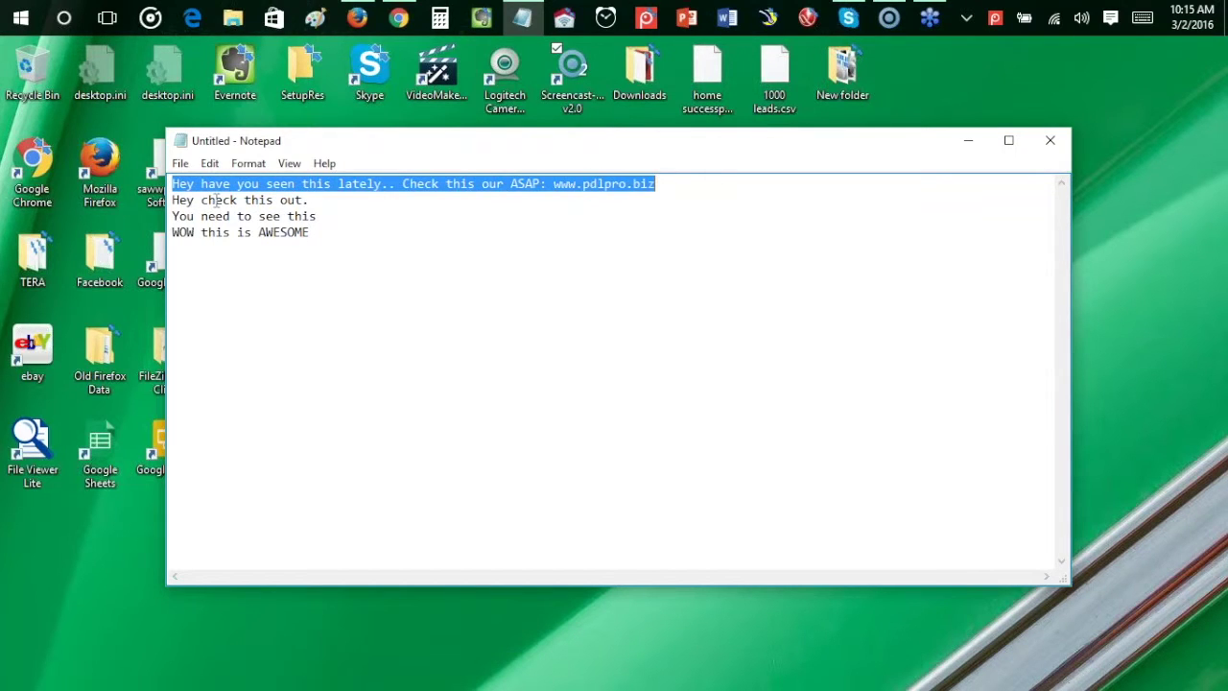
drag(320, 202, 168, 200)
drag(321, 217, 154, 222)
drag(336, 237, 165, 235)
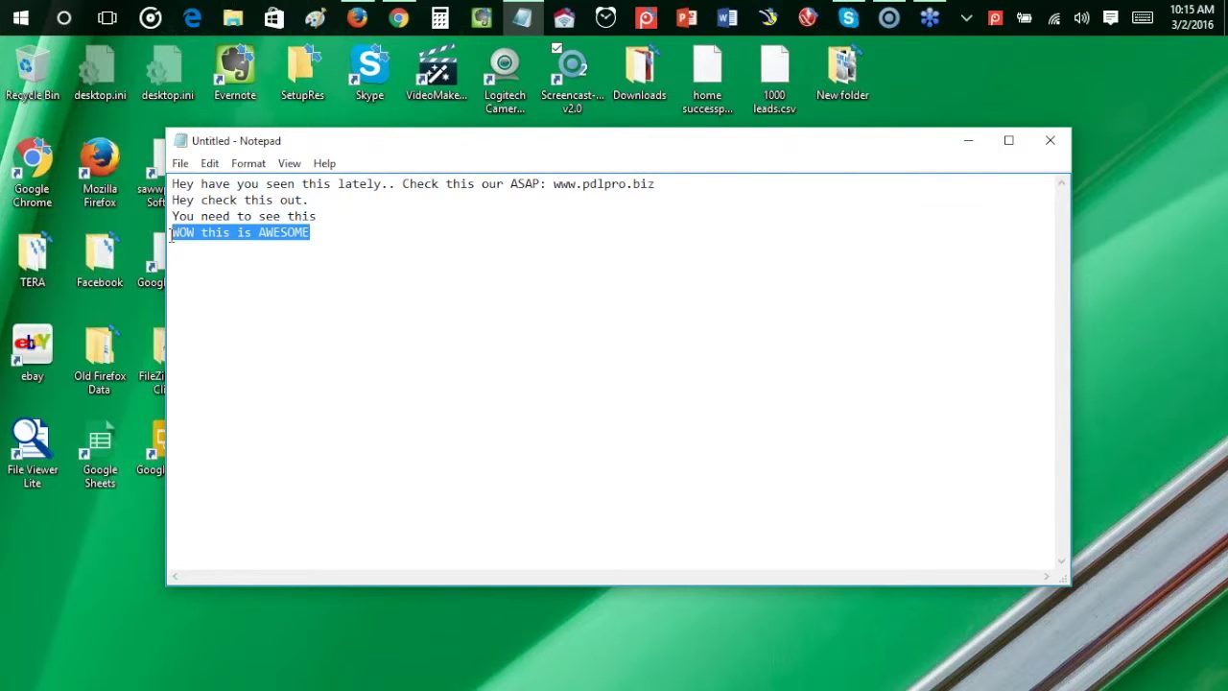
click(371, 246)
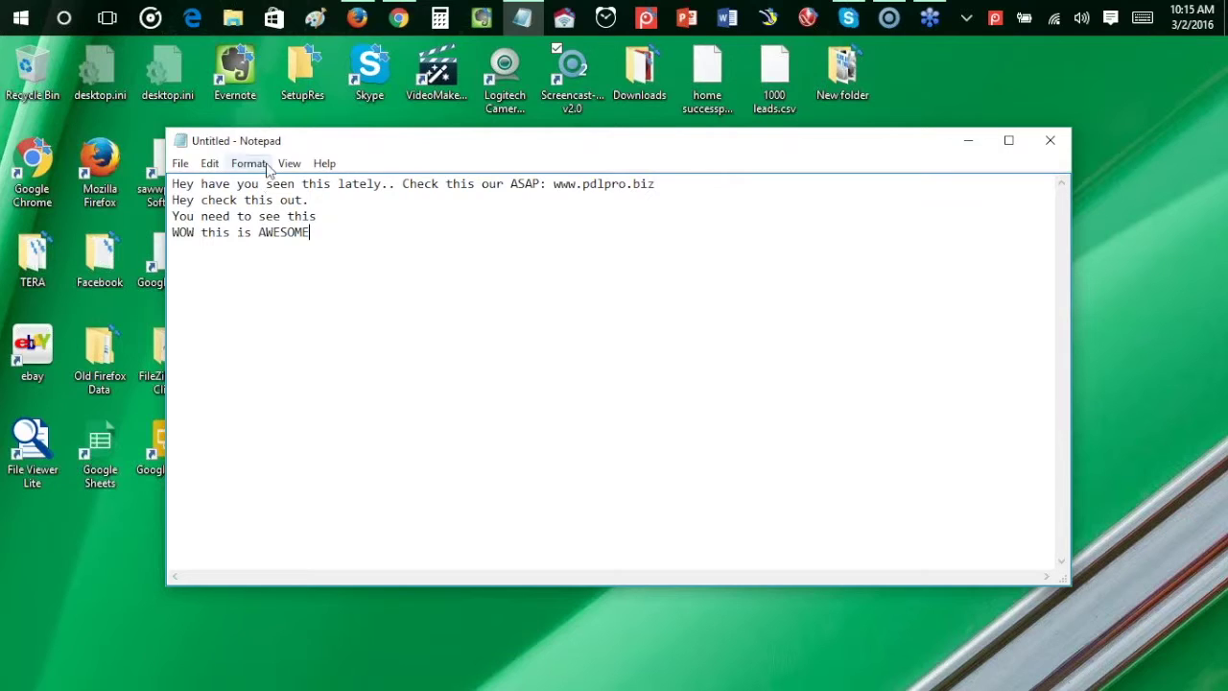
End the third and fourth message lines with a period each
click(322, 219)
text(.)
click(320, 239)
text(.)
Remove the web address and colon from the end of the first line and finish it with a period
drag(552, 183, 693, 179)
key(BackSpace)
key(BackSpace)
key(BackSpace)
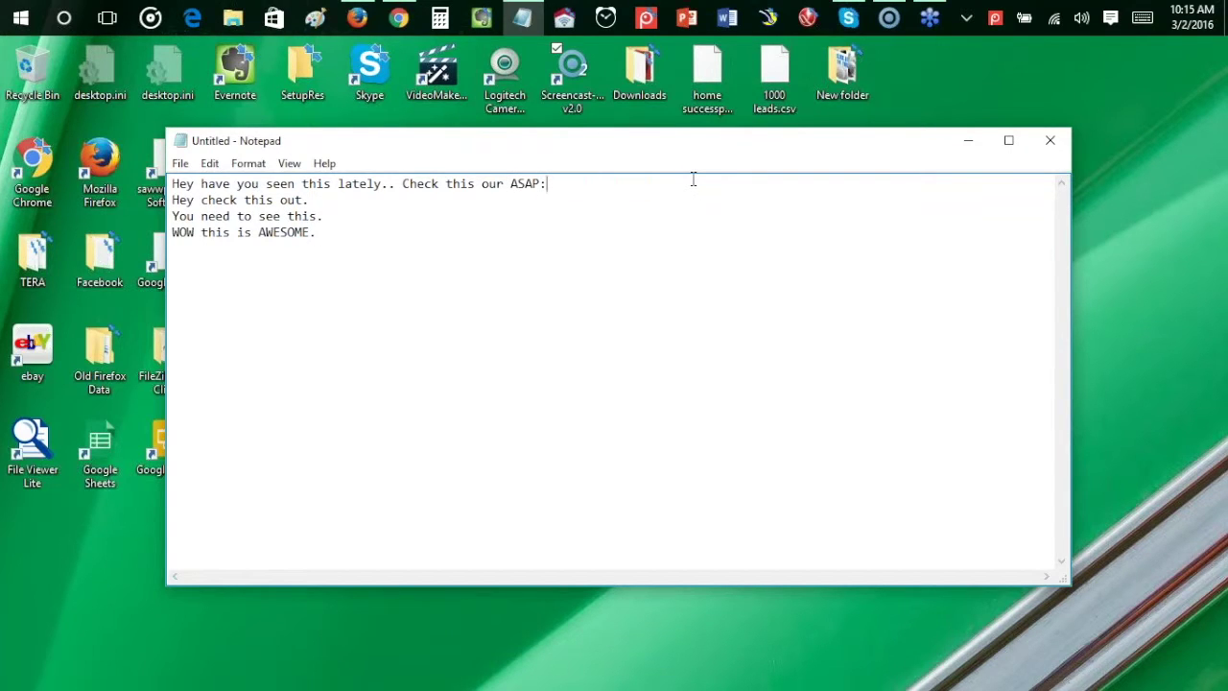
text(.)
click(206, 166)
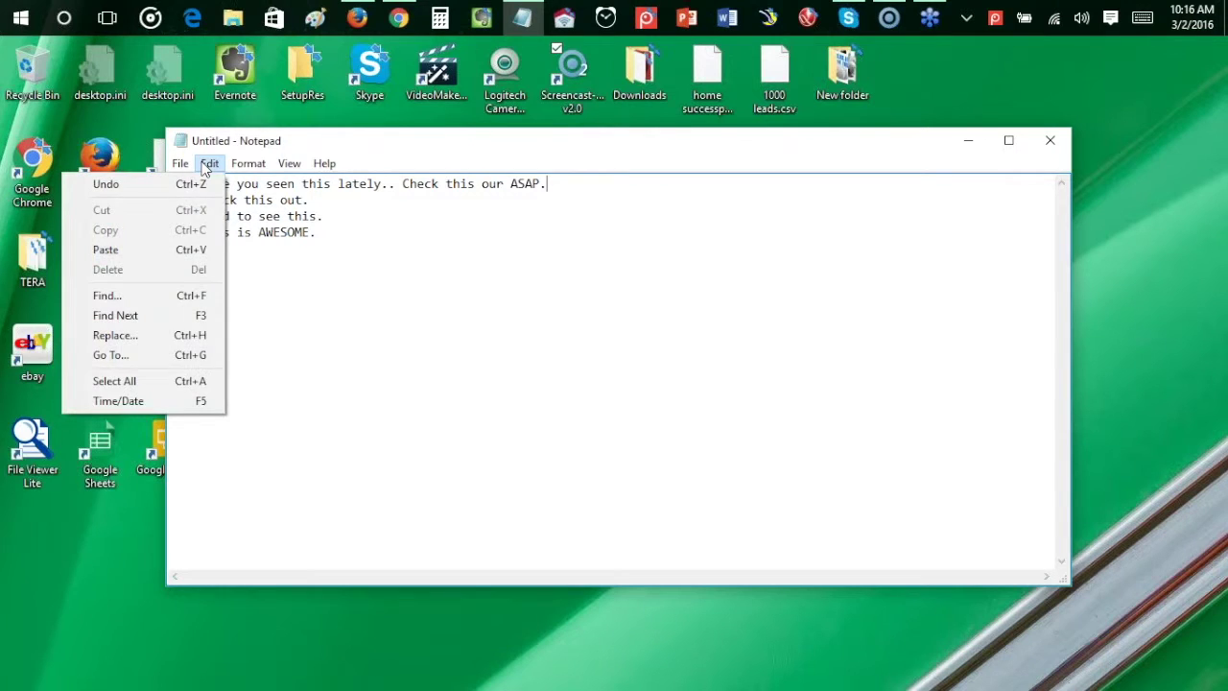
click(125, 337)
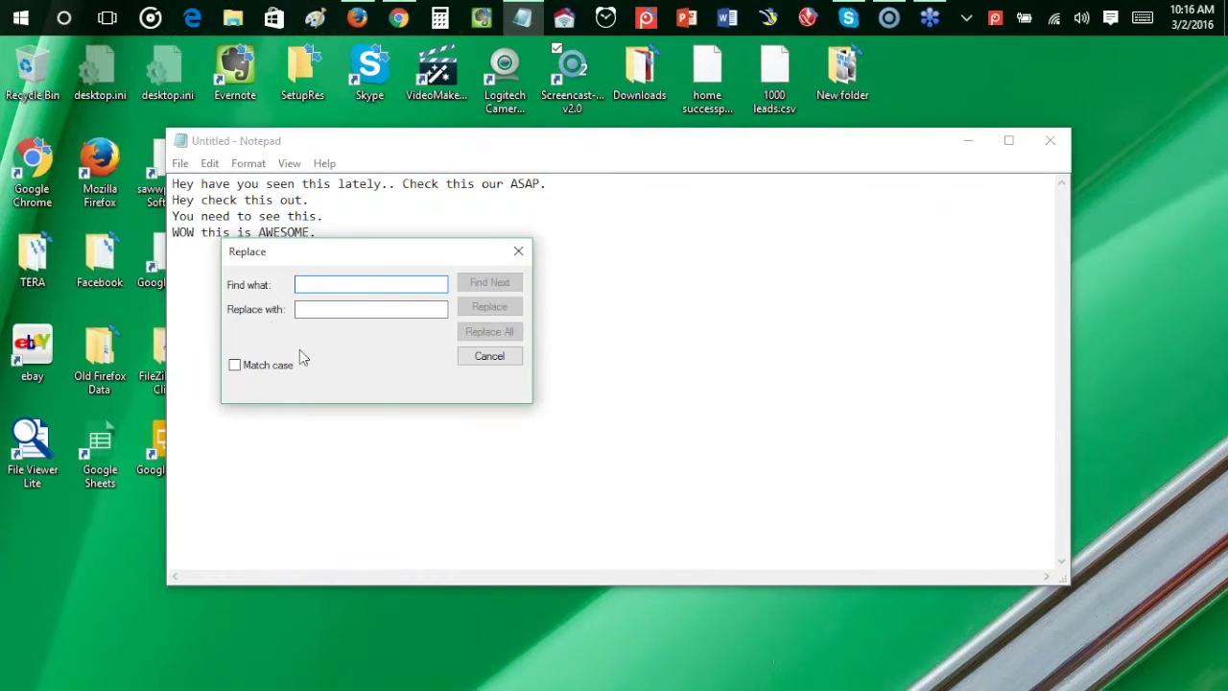
drag(353, 253, 390, 306)
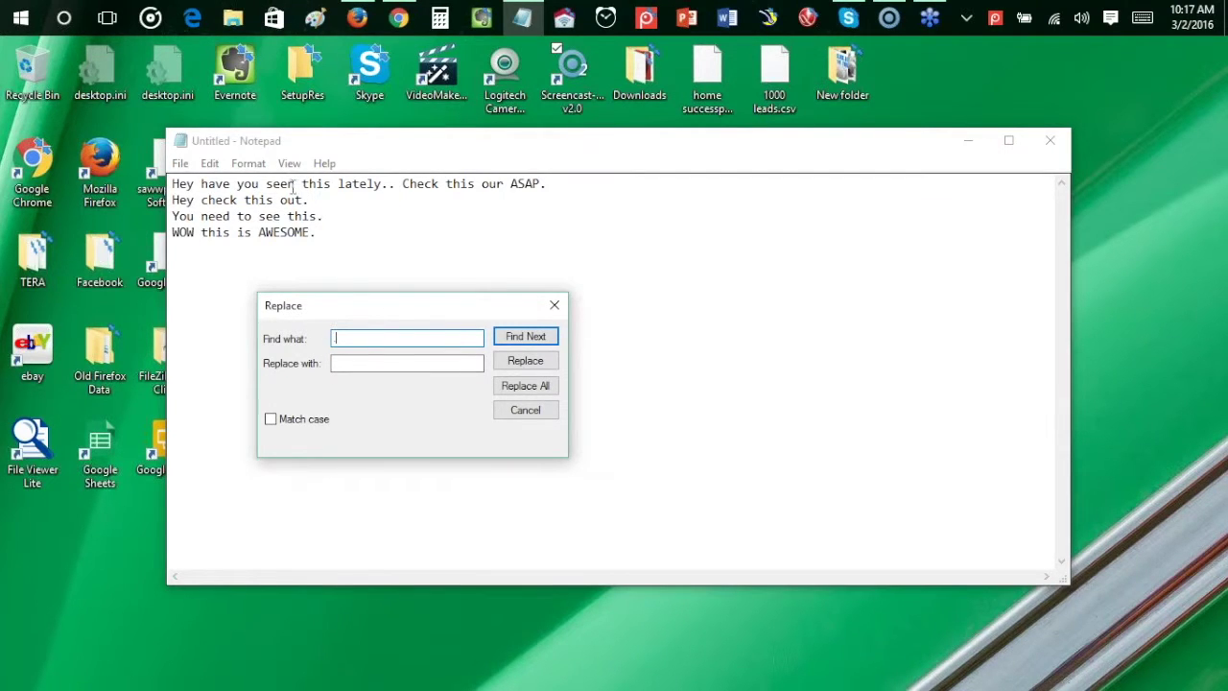
click(369, 365)
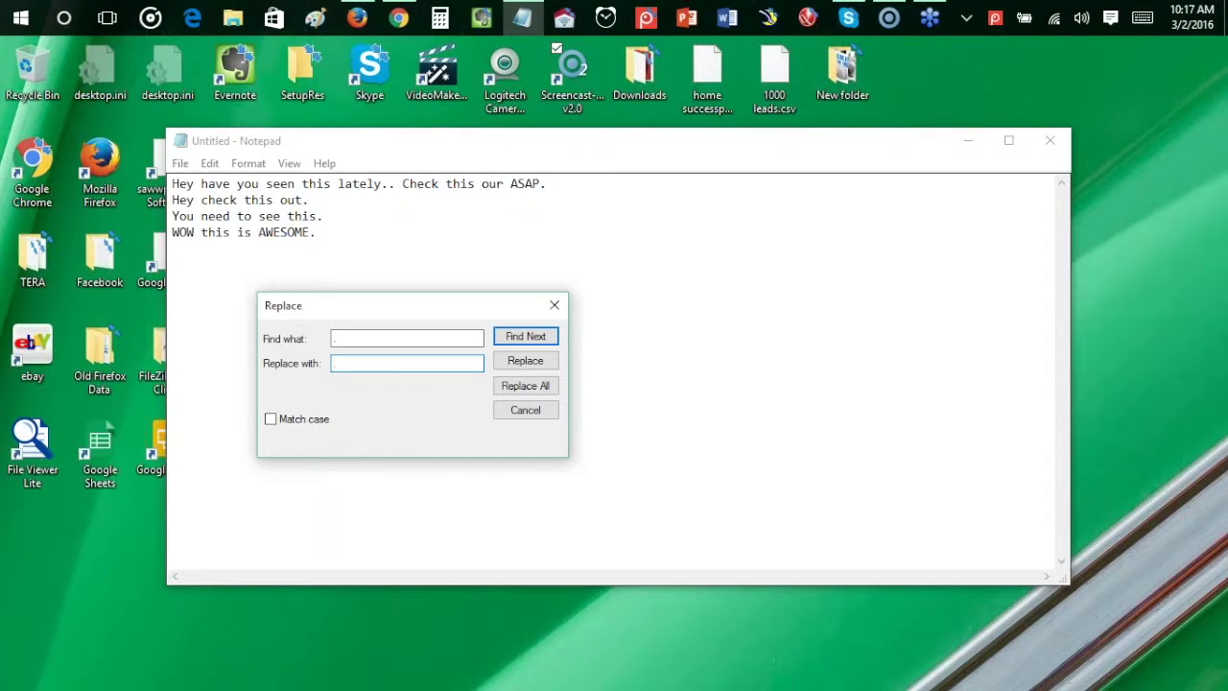
text(www.pdl.biz)
click(537, 389)
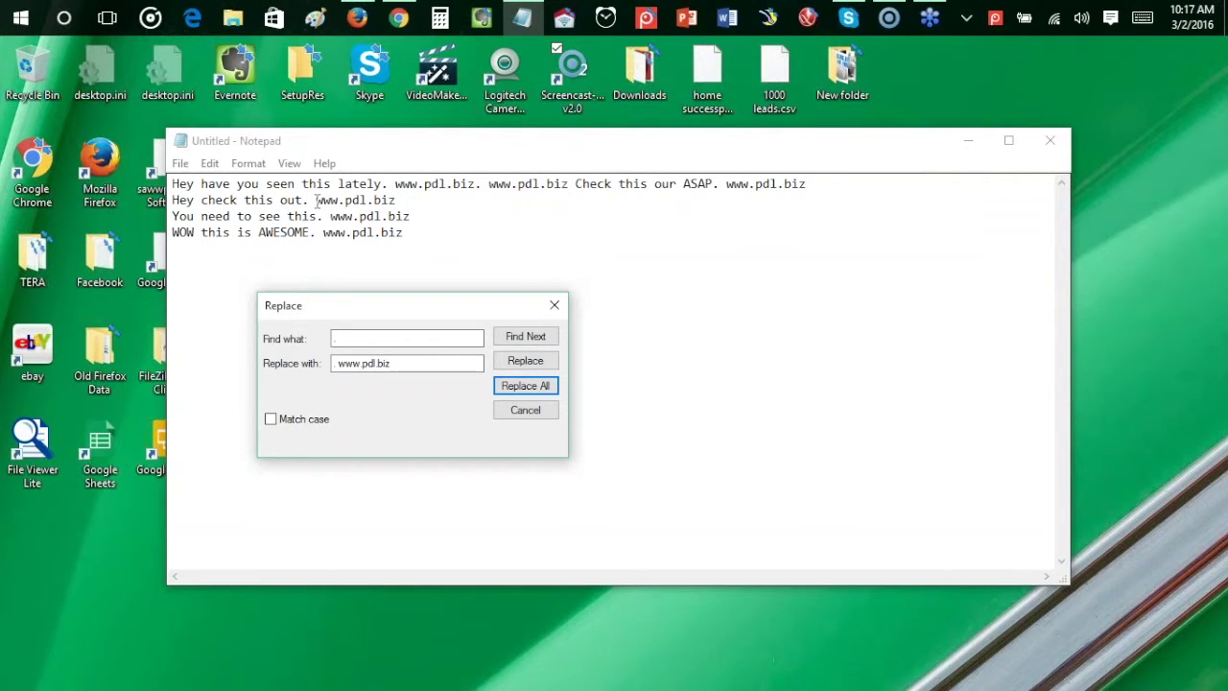
drag(316, 200, 449, 210)
drag(330, 216, 412, 230)
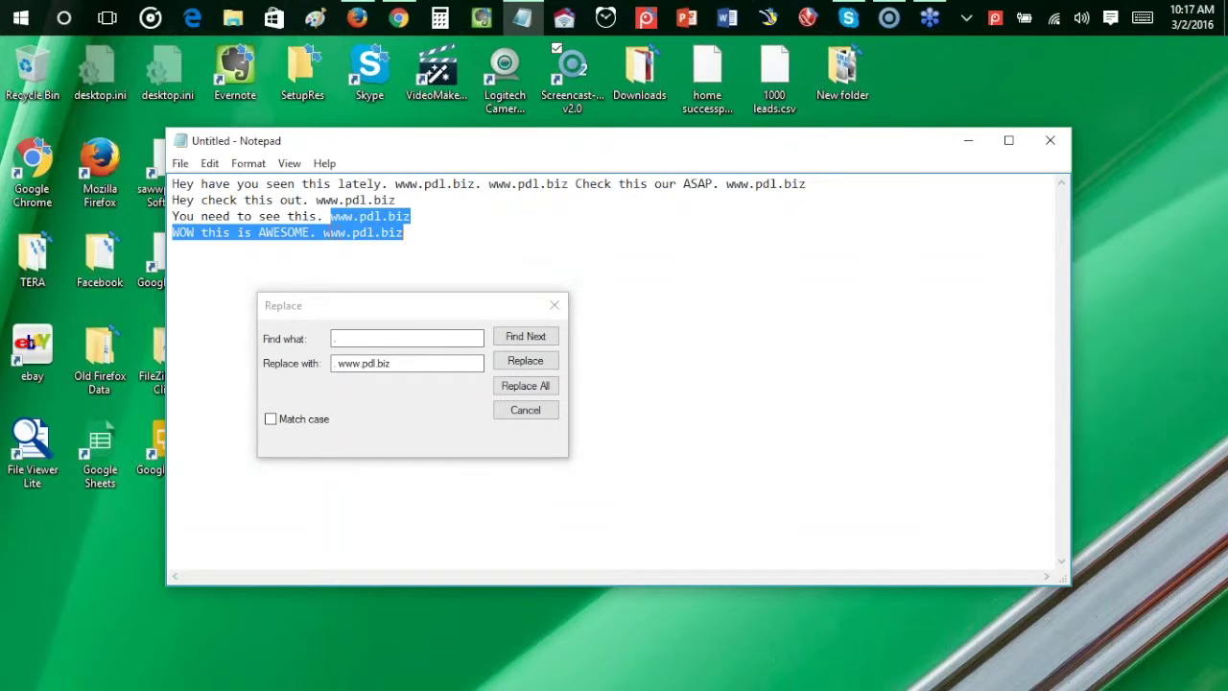
drag(324, 233, 428, 206)
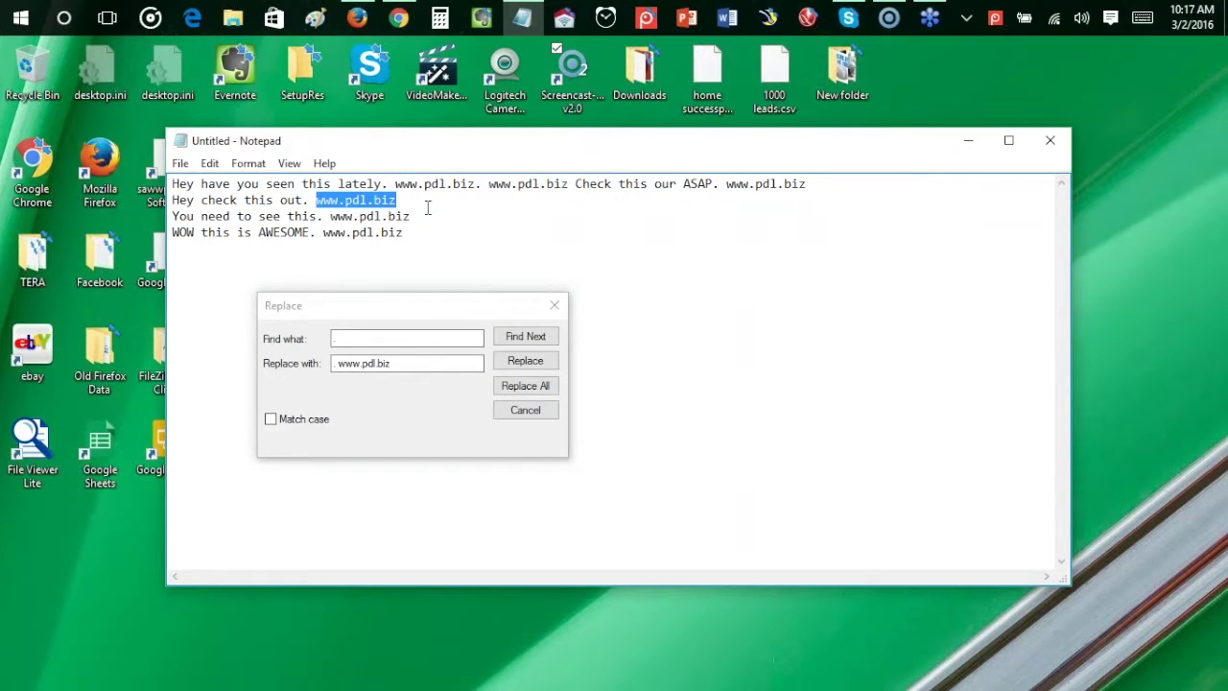
drag(451, 230, 327, 232)
drag(434, 229, 336, 217)
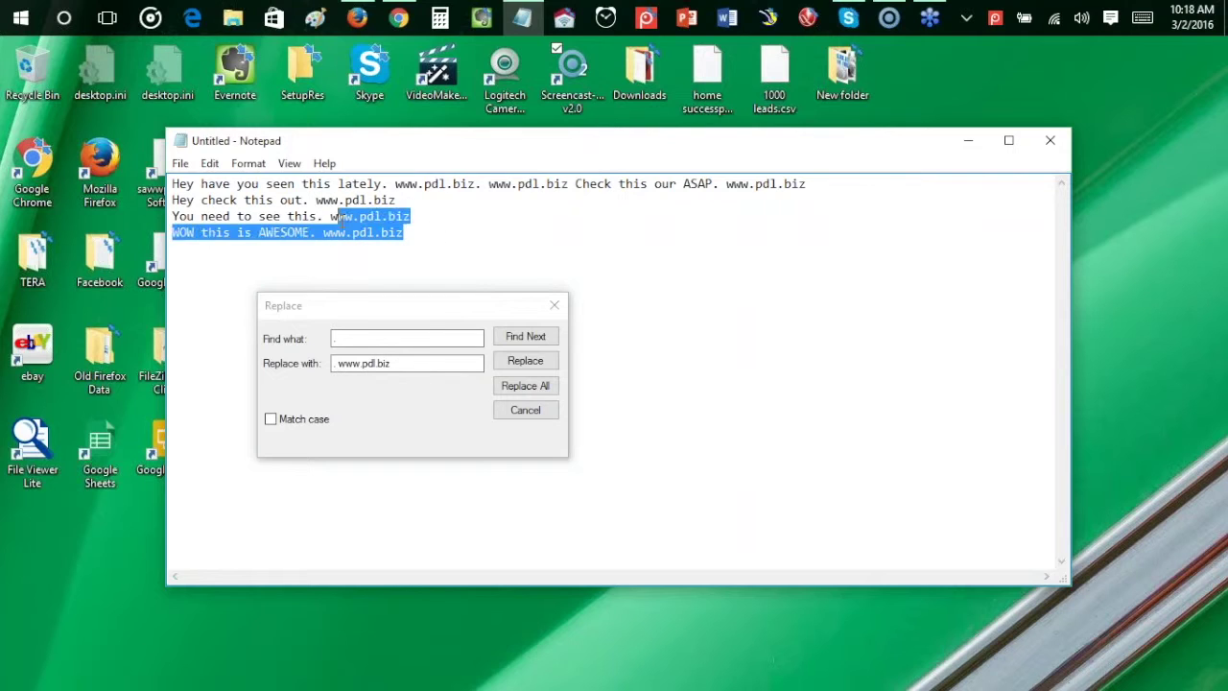
drag(426, 202, 345, 203)
click(510, 233)
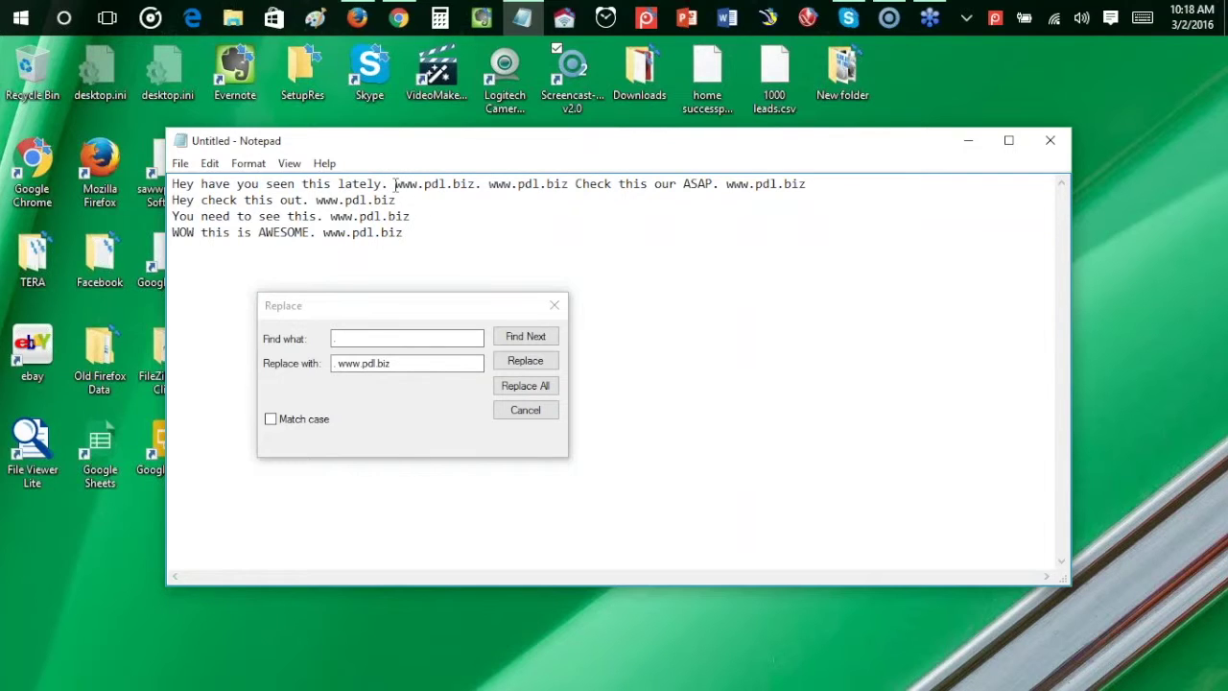
Delete the duplicate links and the extra sentence from the first line, leaving only "Hey have you seen this lately."
drag(817, 183, 728, 186)
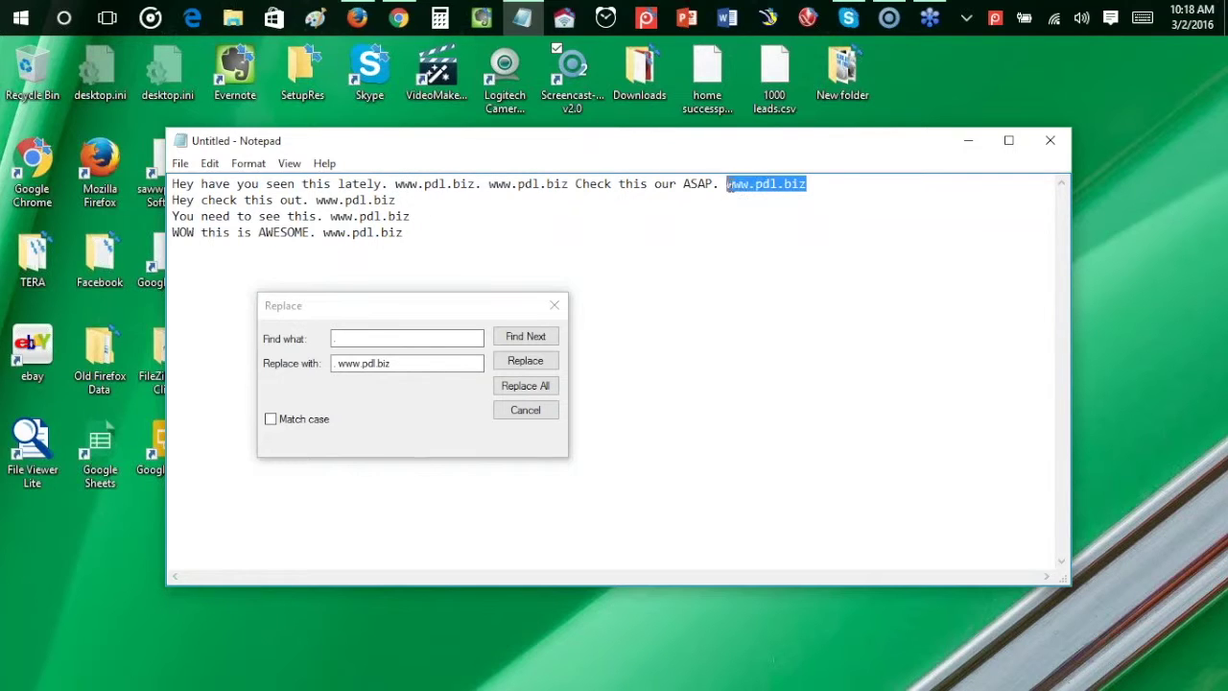
key(Delete)
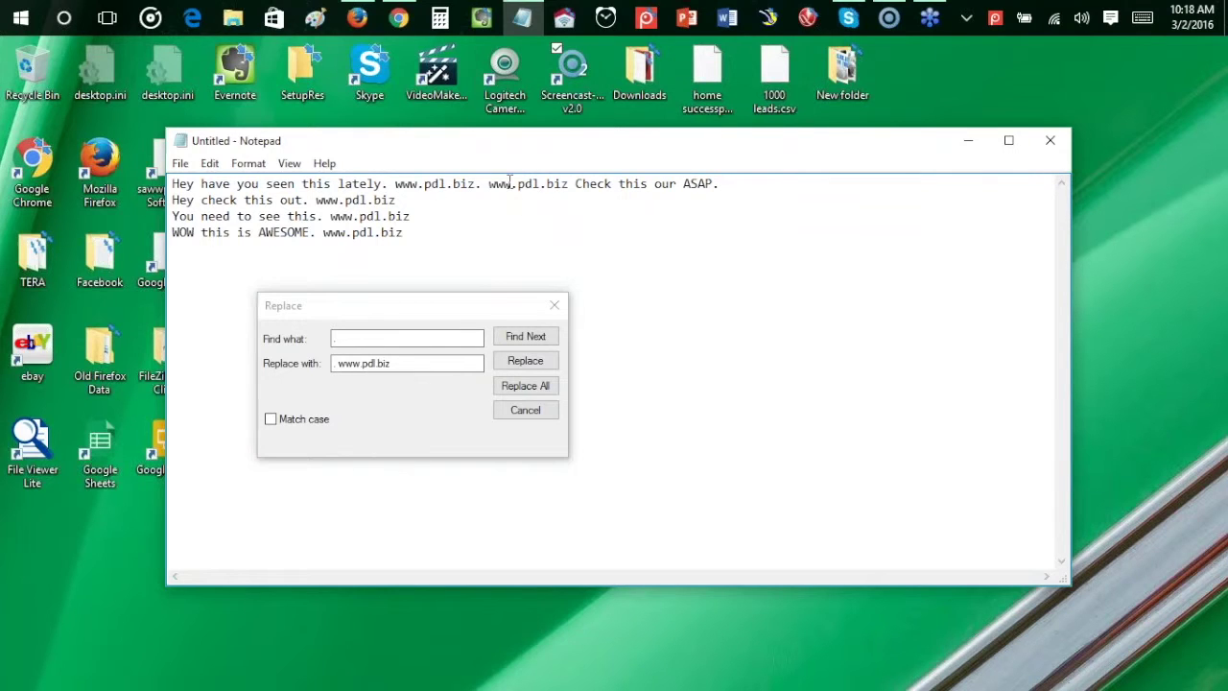
drag(395, 185, 488, 191)
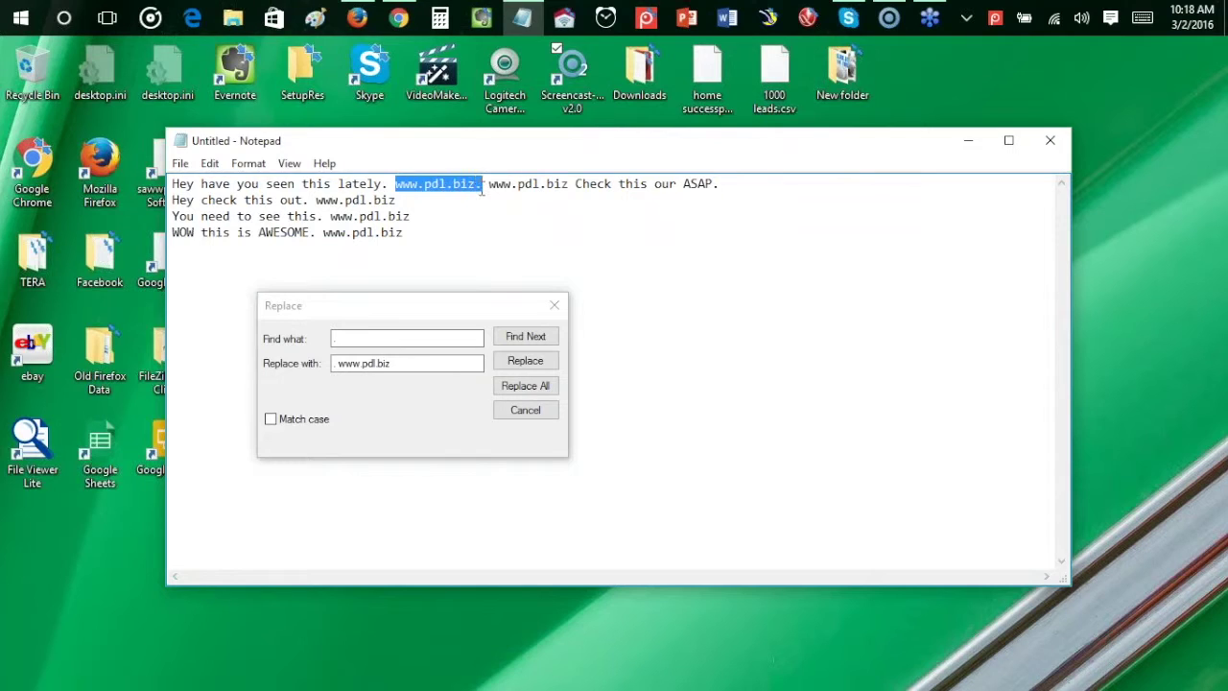
key(Delete)
drag(394, 184, 693, 189)
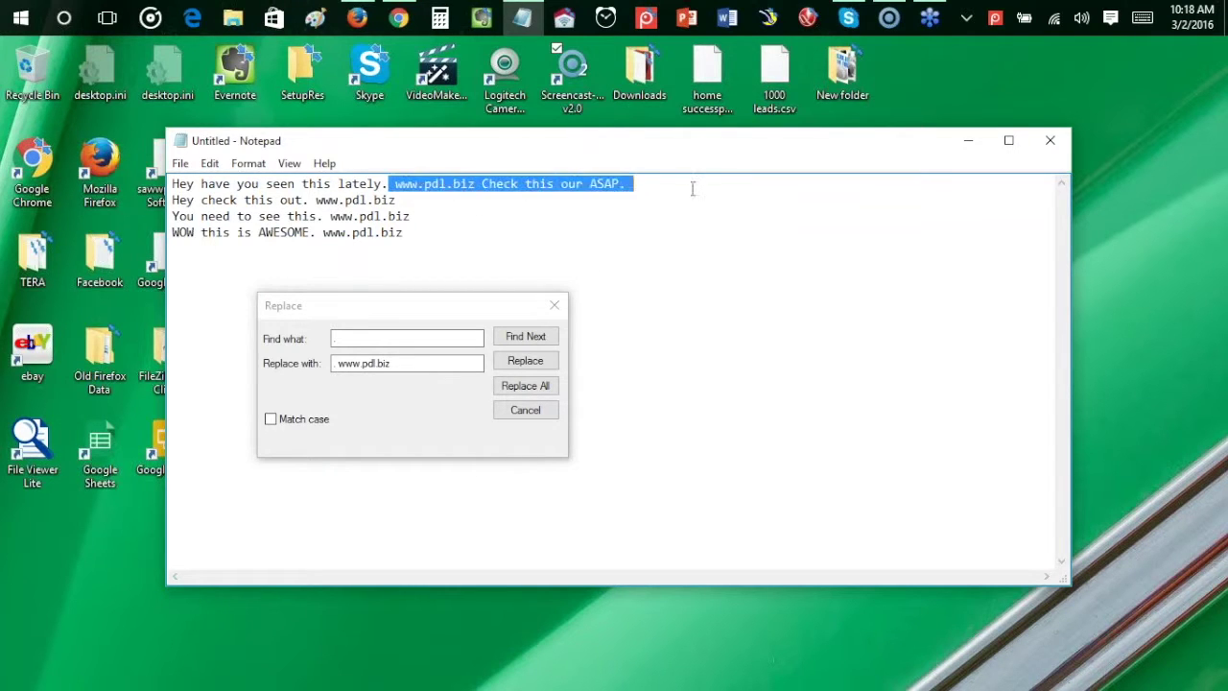
key(Delete)
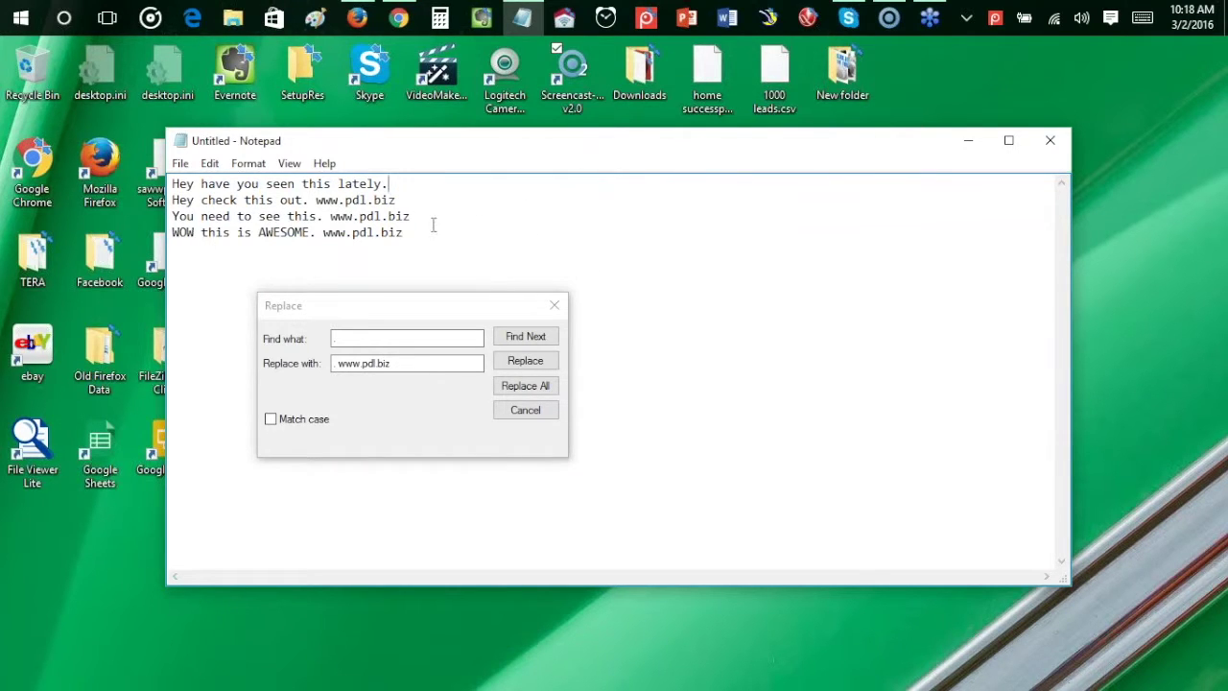
text(www.pdl.biz)
click(387, 184)
click(571, 214)
click(395, 183)
key(BackSpace)
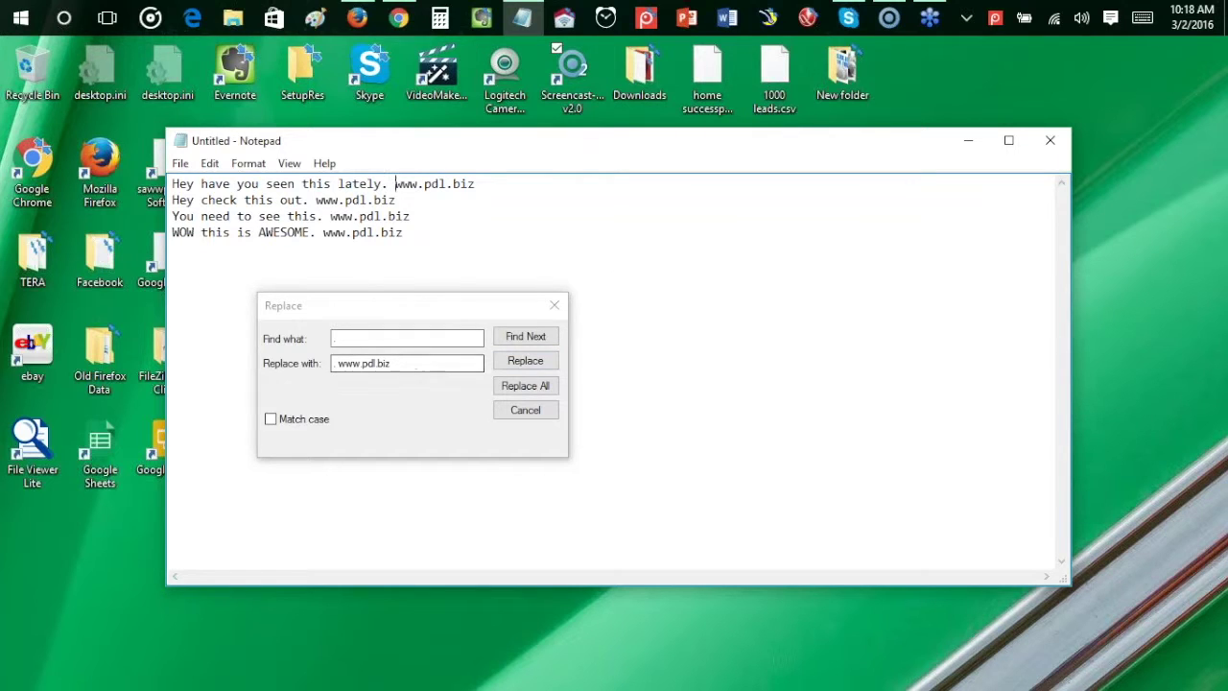
click(344, 338)
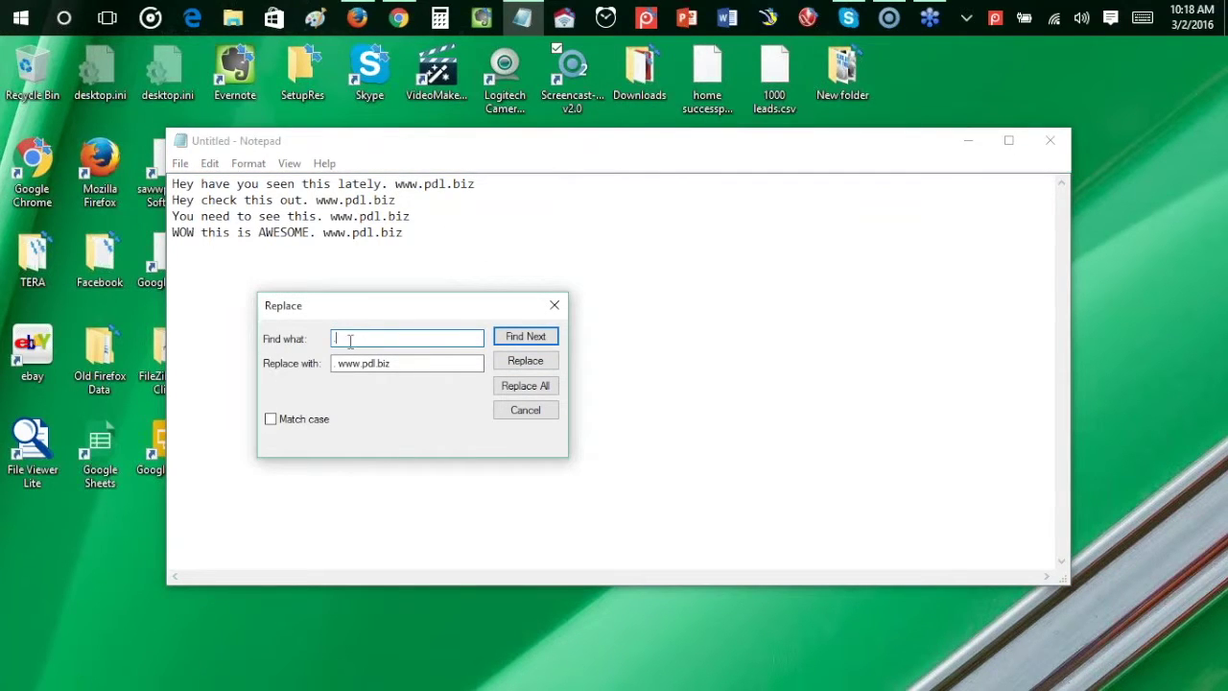
text(www.pdl.biz)
key(Tab)
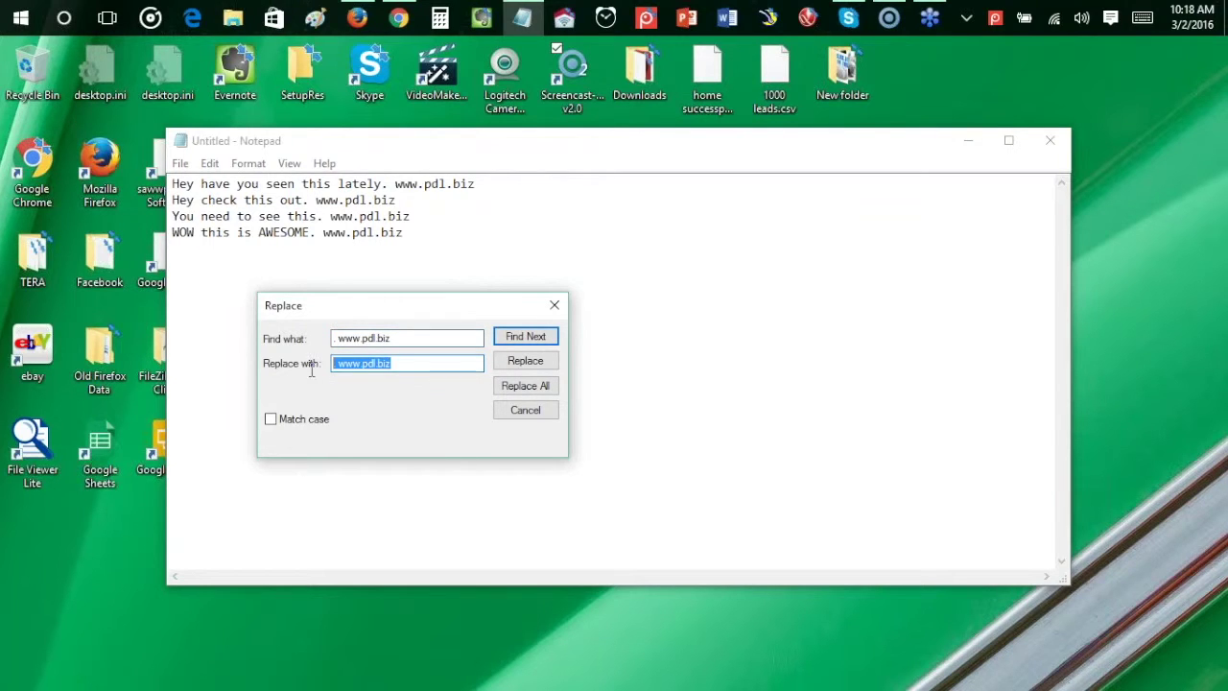
key(BackSpace)
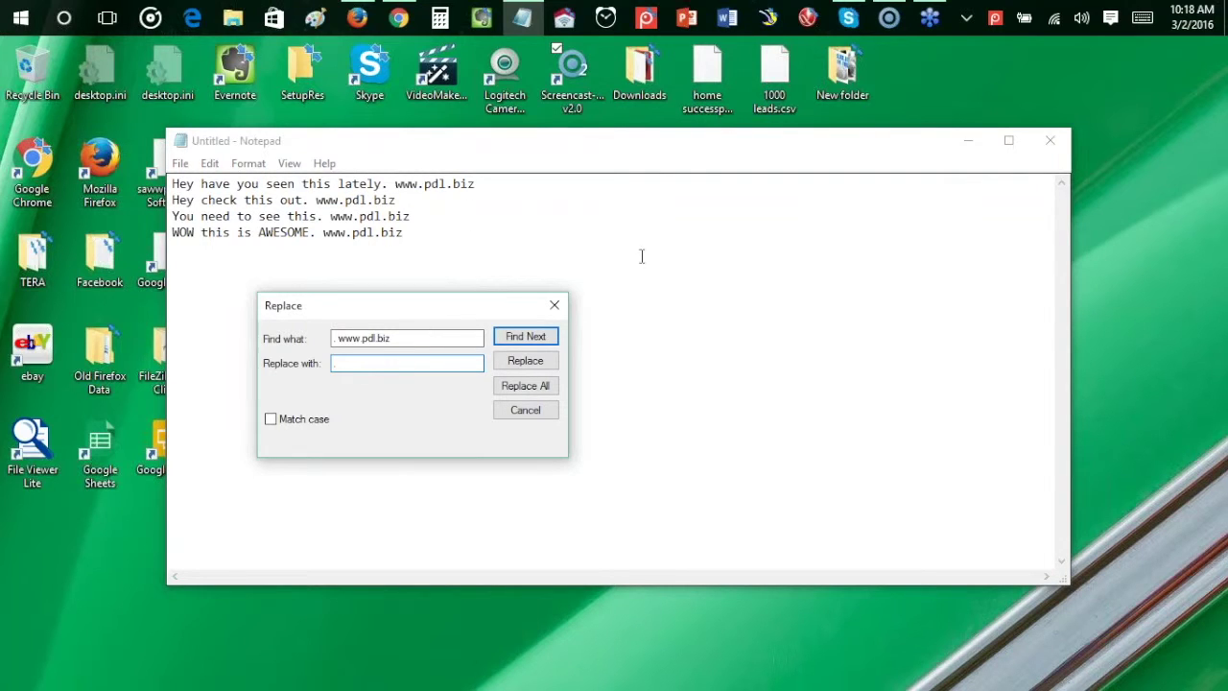
click(526, 395)
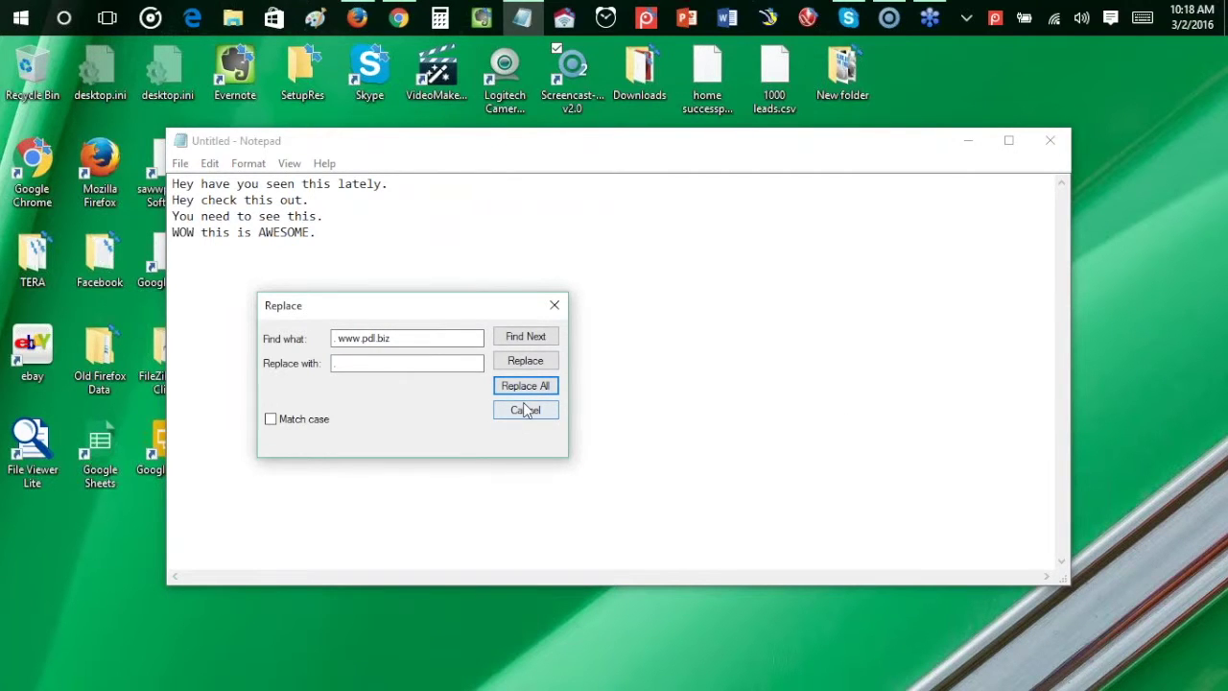
click(554, 305)
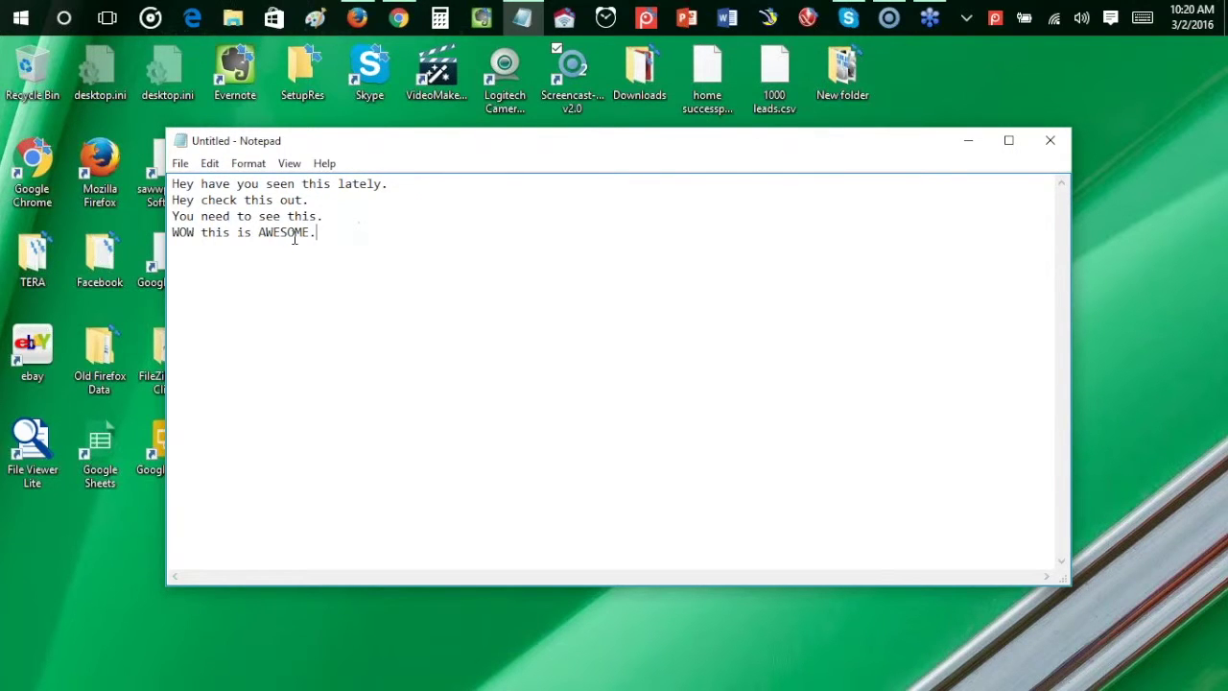
drag(390, 183, 163, 183)
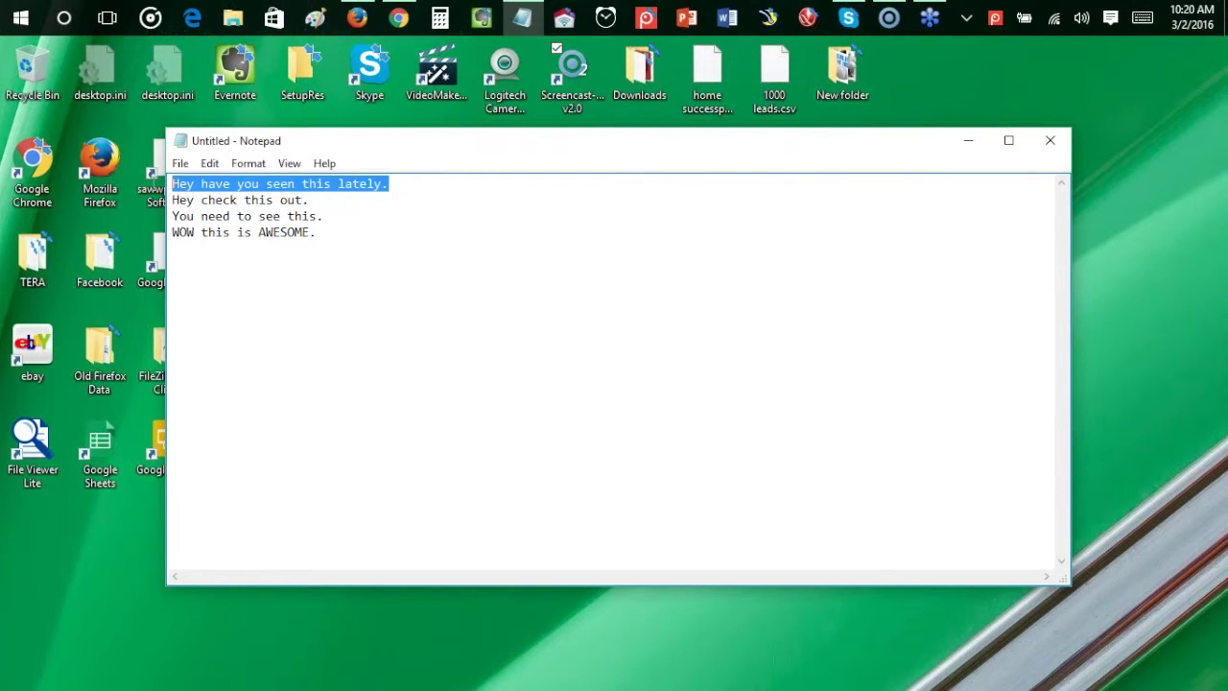
click(390, 198)
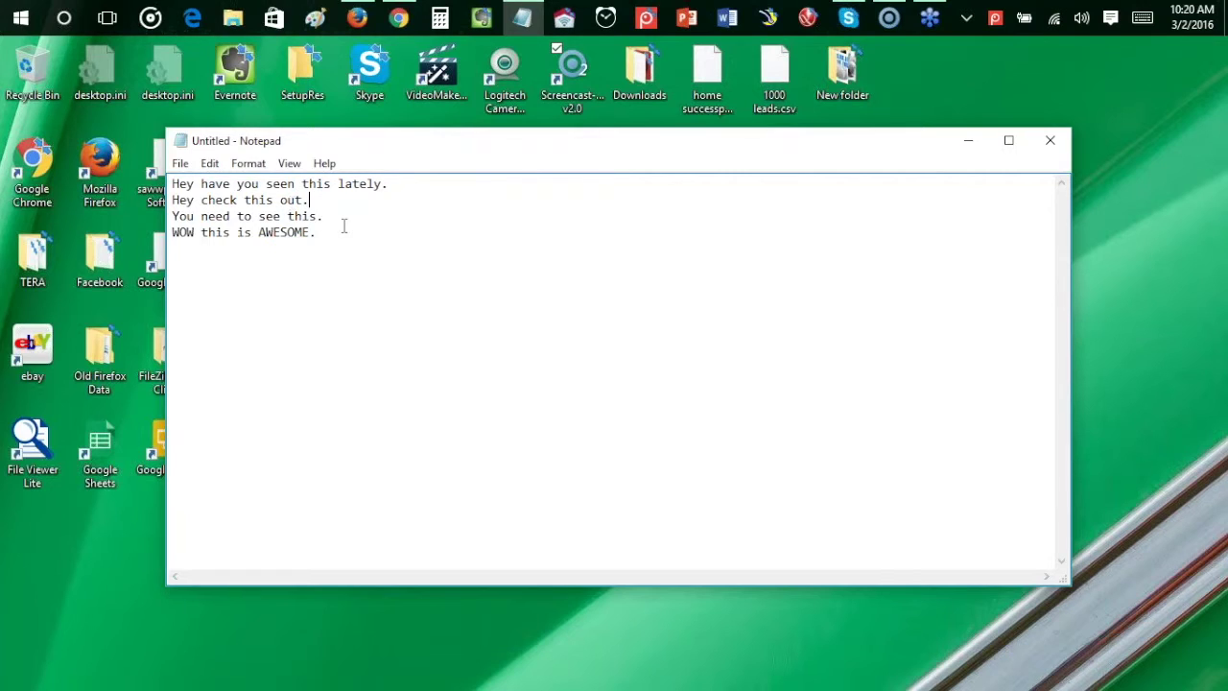
drag(543, 195, 125, 189)
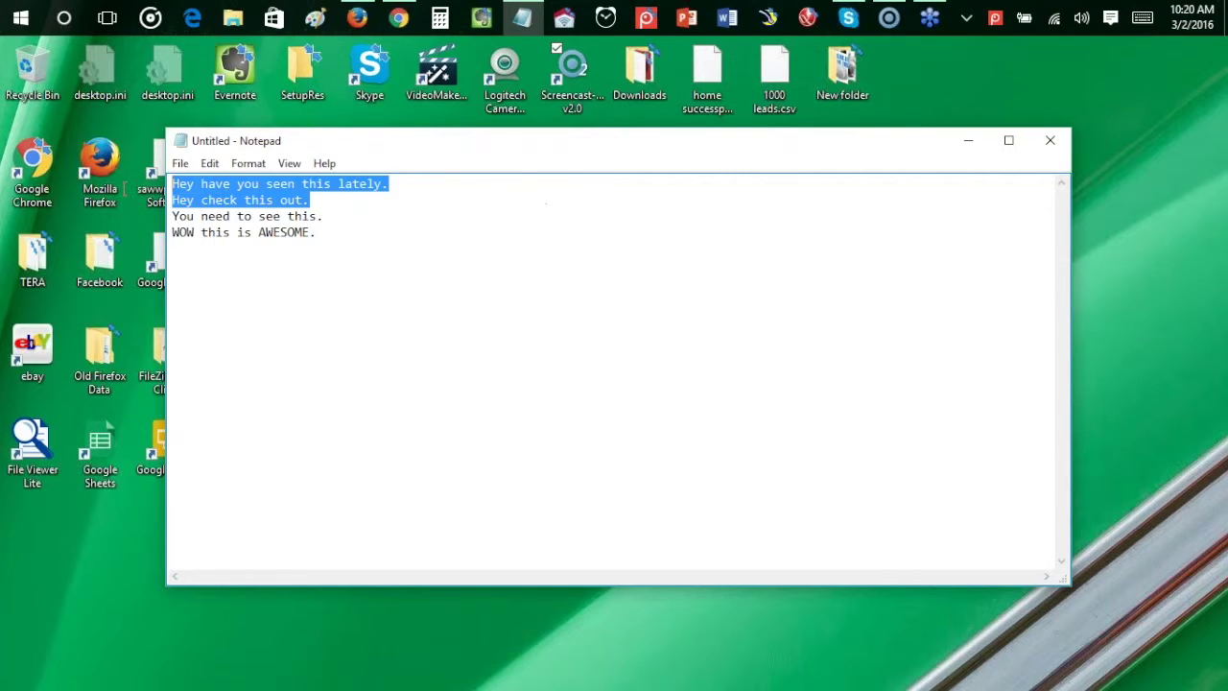
drag(502, 188, 154, 176)
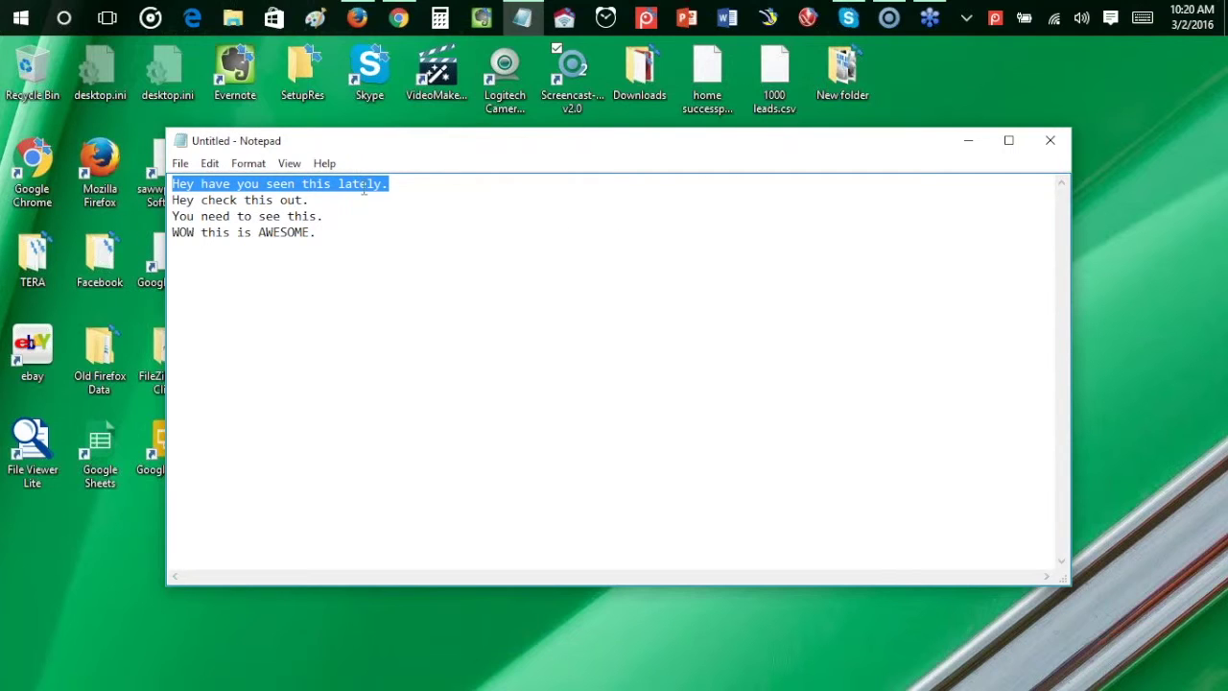
drag(343, 201, 168, 201)
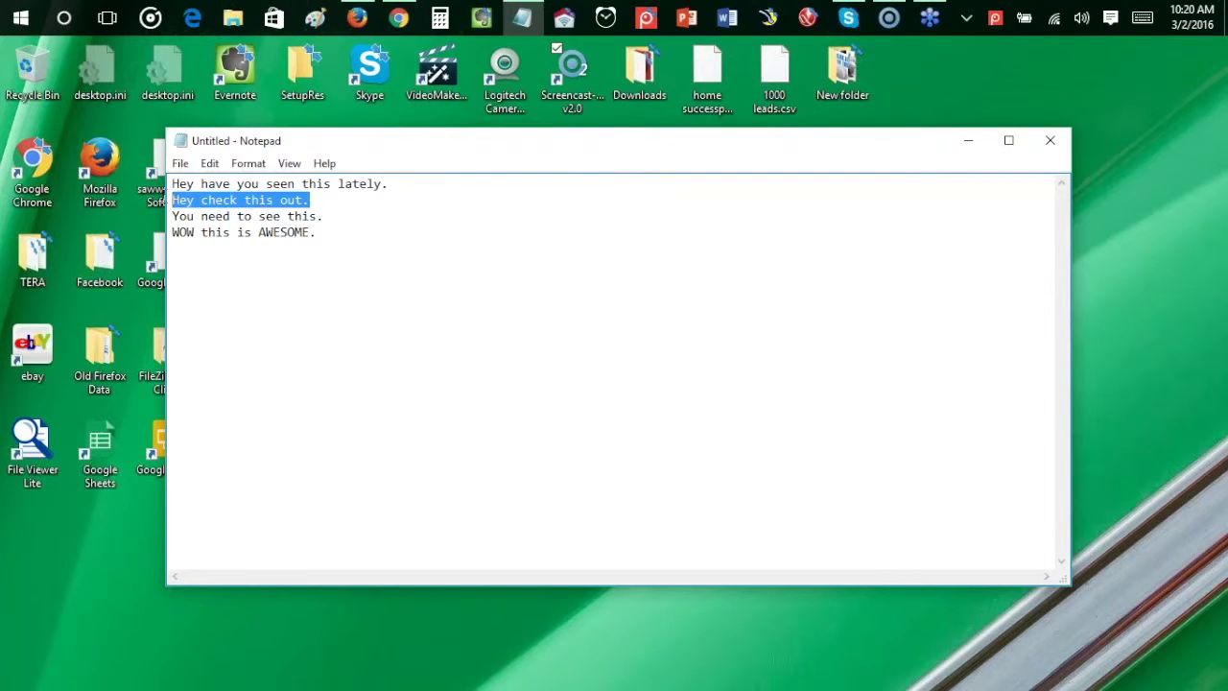
drag(326, 219, 172, 240)
Close the untitled note without saving and switch to the Bulk upload page in Chrome
click(1049, 141)
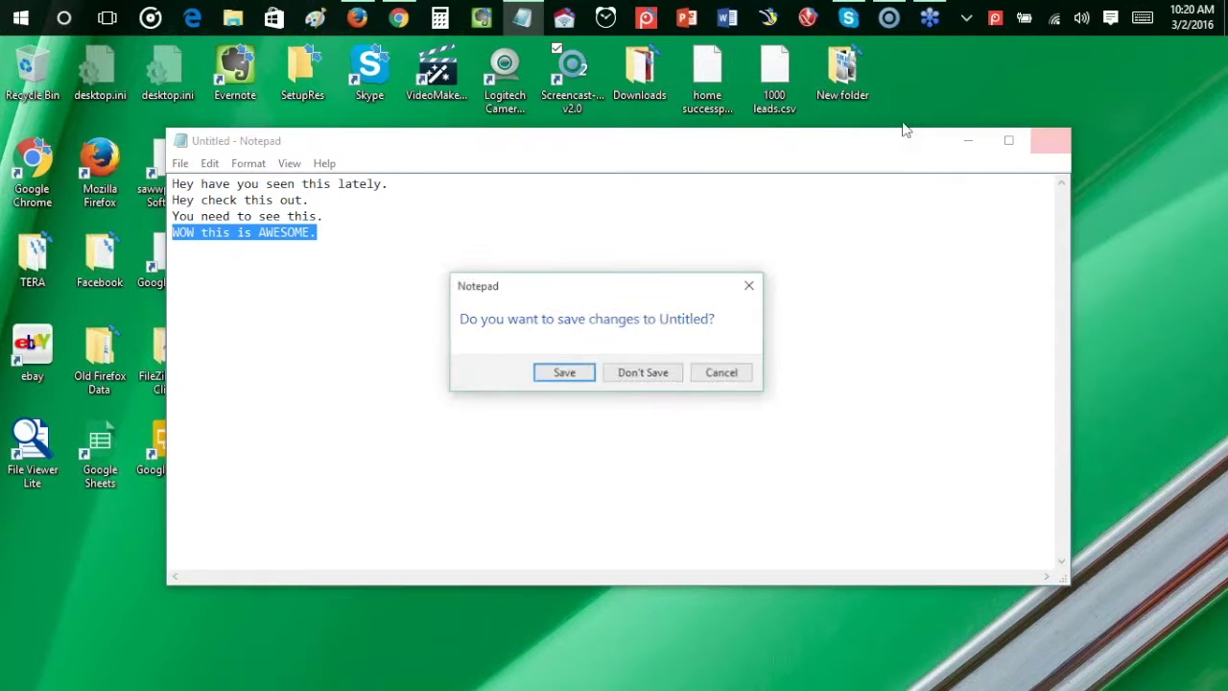
click(642, 373)
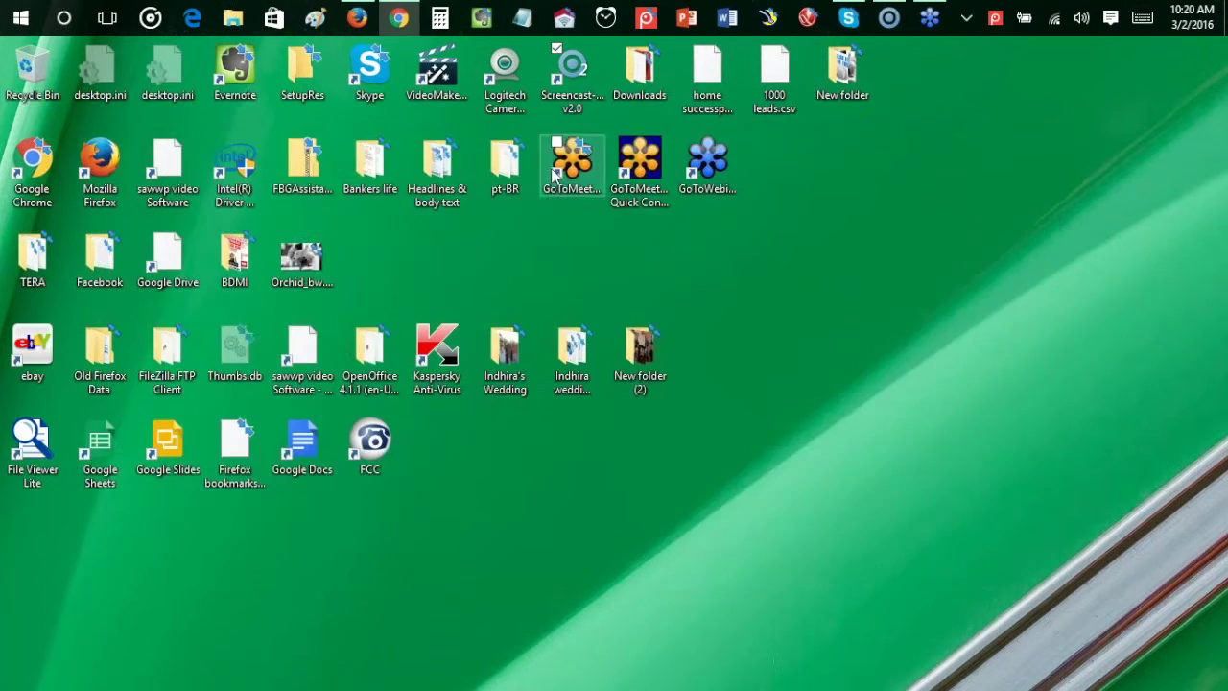
click(400, 17)
scroll(768, 327, down, 1)
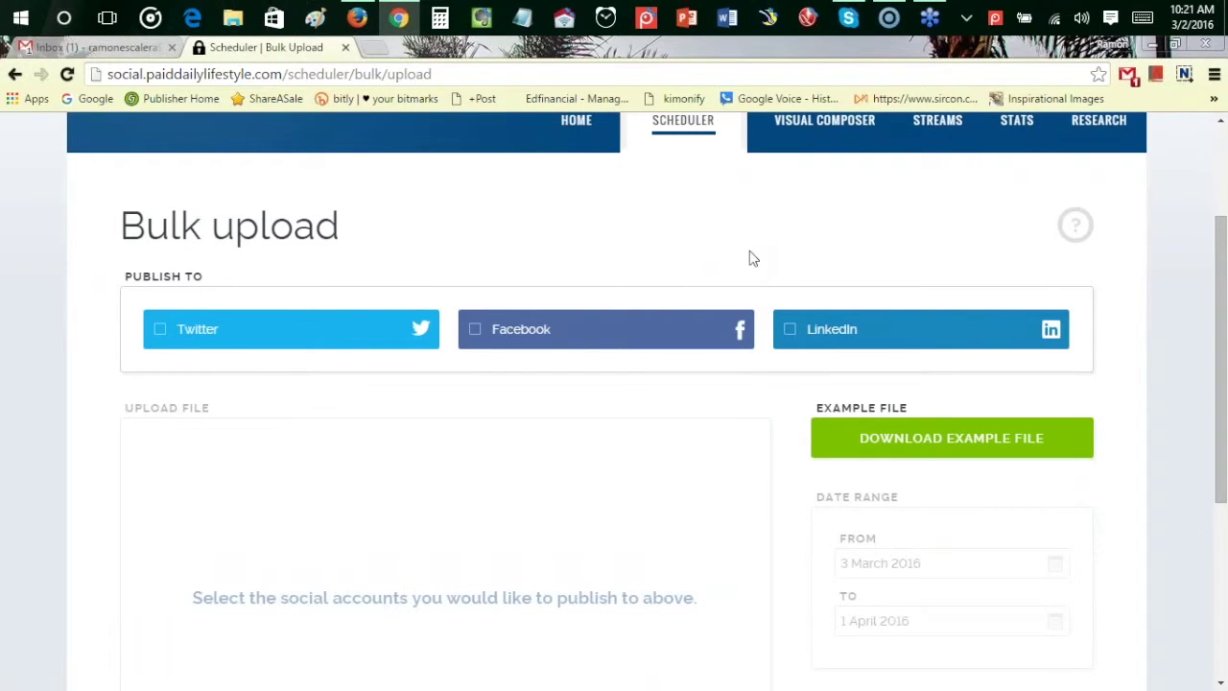
scroll(725, 239, up, 2)
scroll(724, 239, down, 2)
Select all Facebook accounts except the 100,000 followers, Texas Mothers, I DON'T HAVE TIME TO SLEEP! and New York Moms Looking For Work entries
click(474, 329)
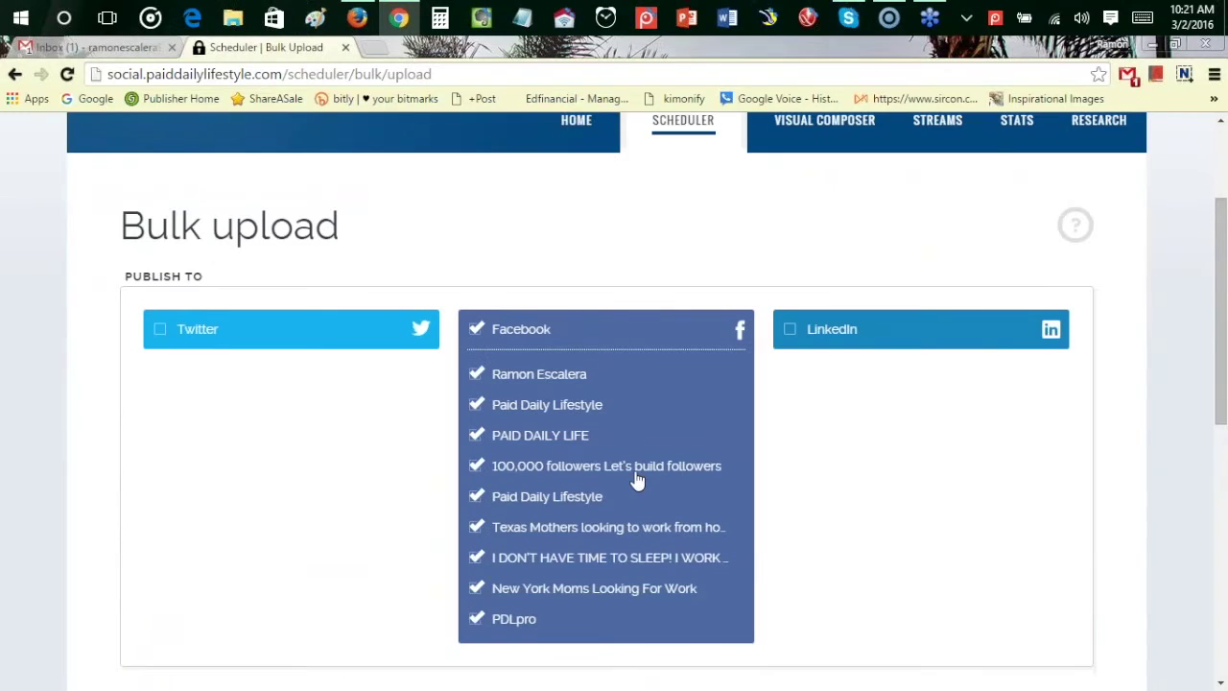
scroll(636, 480, down, 1)
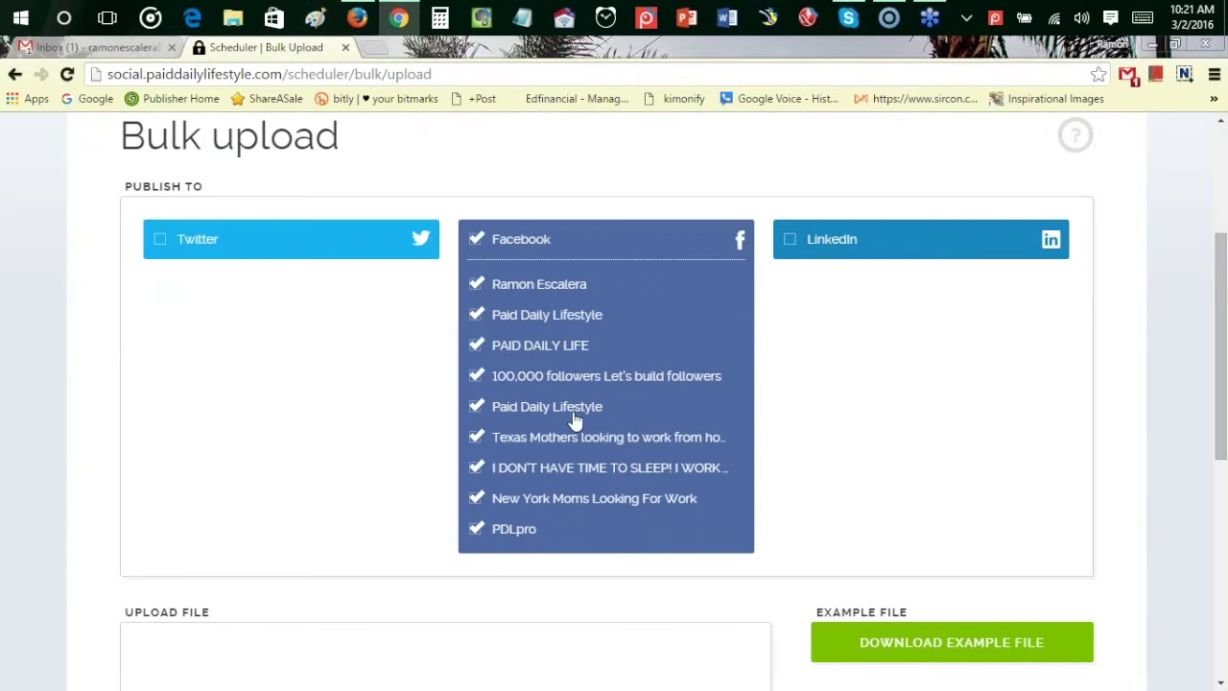
click(476, 499)
click(477, 469)
click(476, 437)
click(476, 377)
Open the file chooser for uploading the bulk posts text file
scroll(320, 448, down, 5)
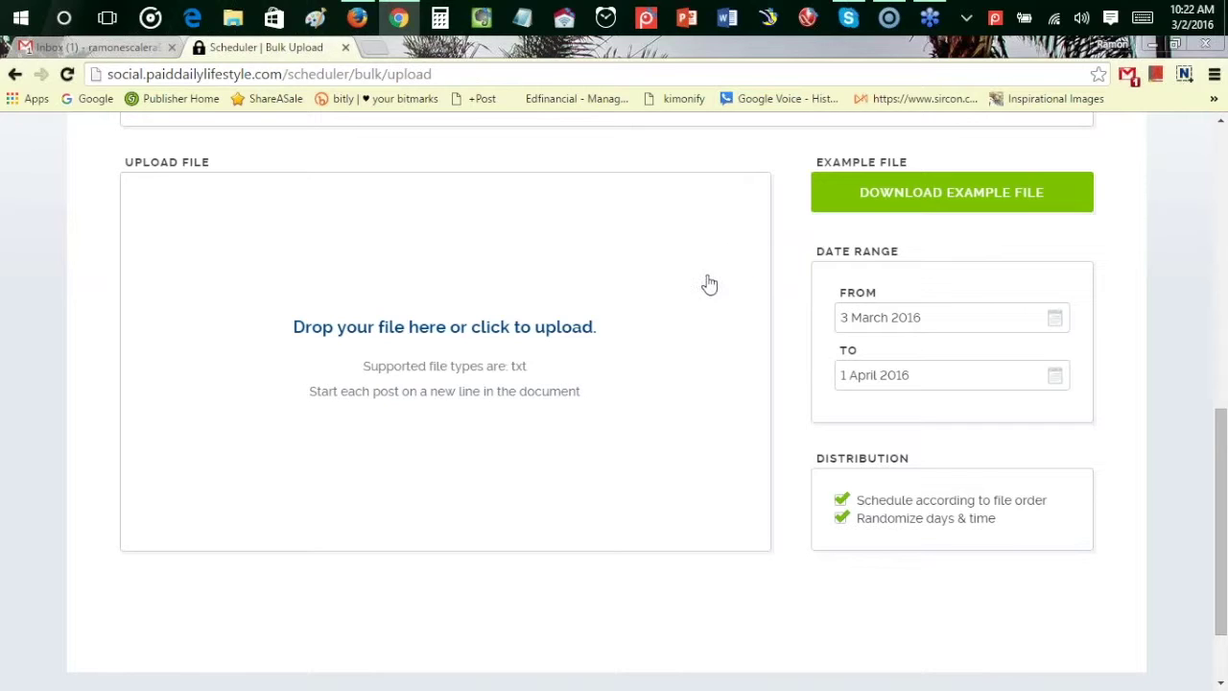
click(465, 336)
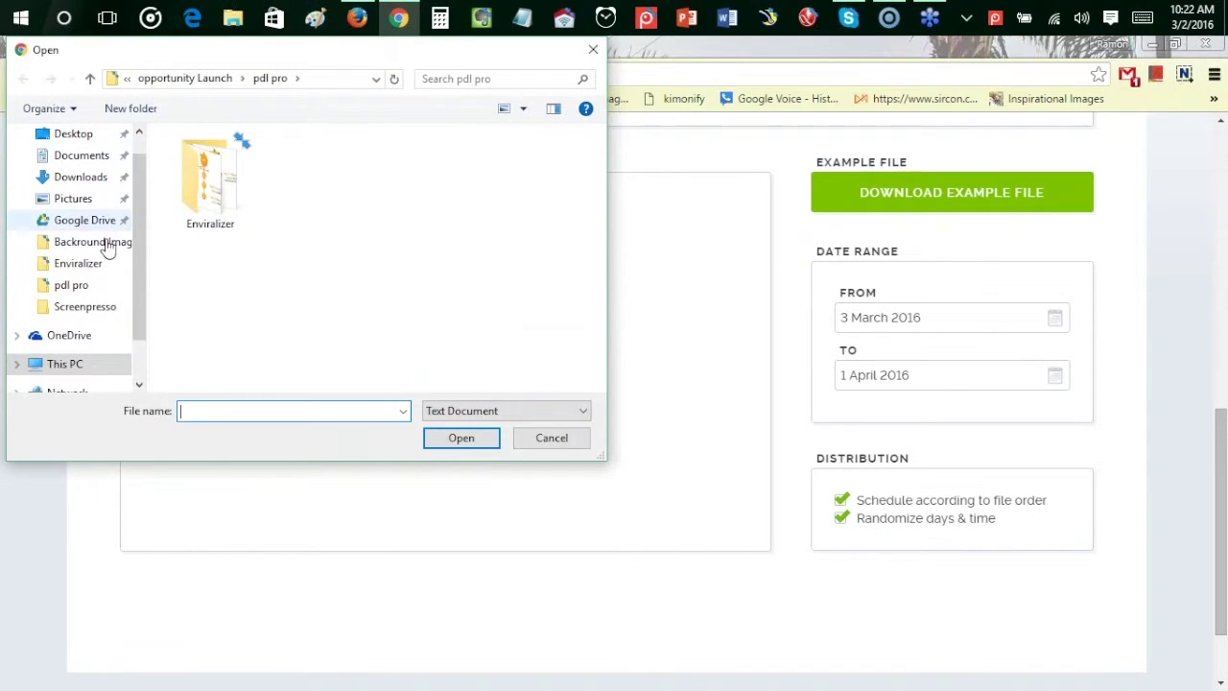
Look through the PC's Documents folder for the Facebook messages text file
click(81, 155)
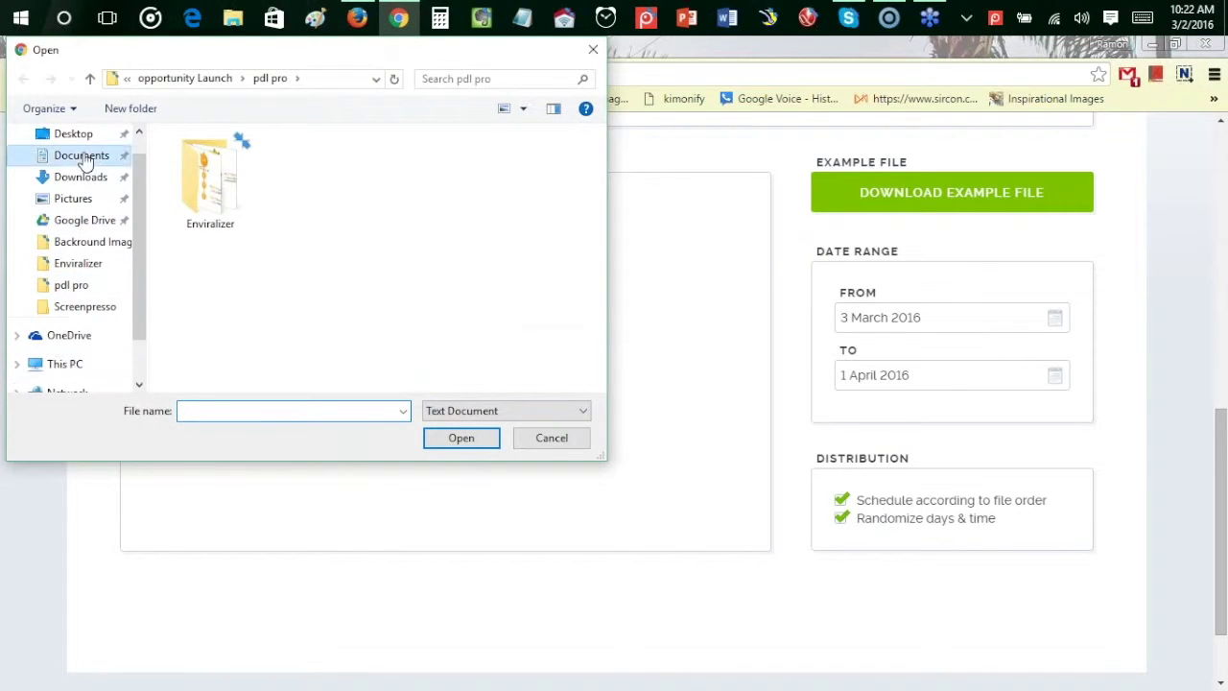
click(289, 409)
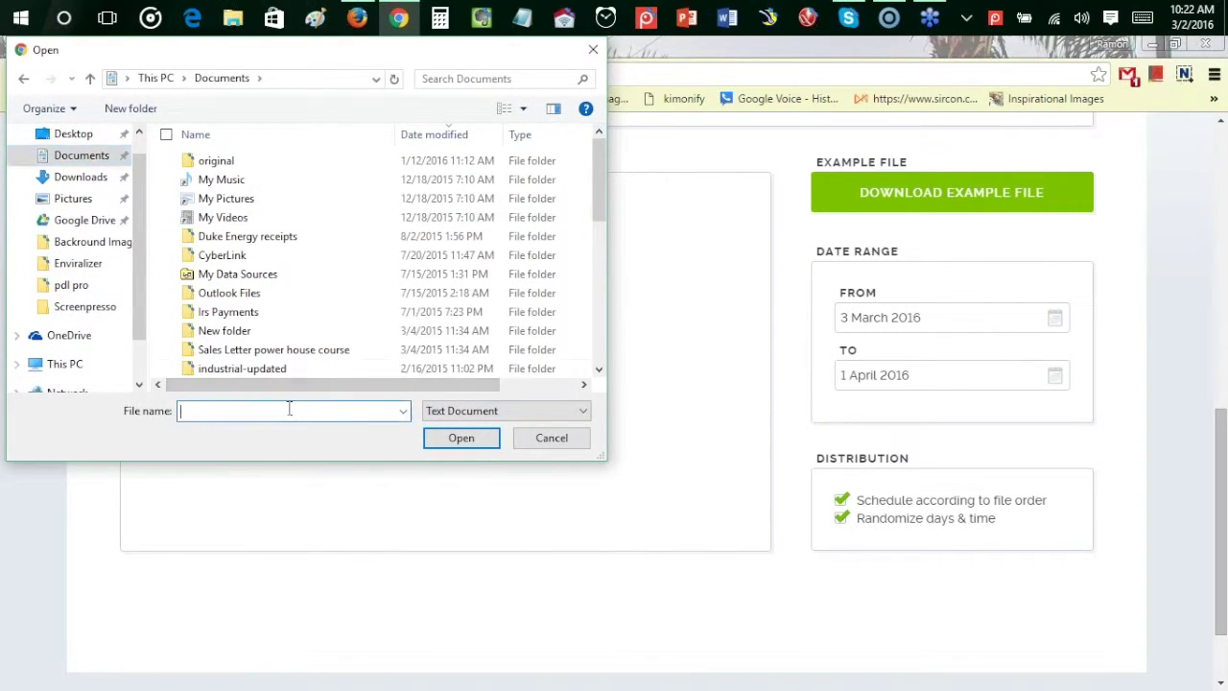
text(facebu)
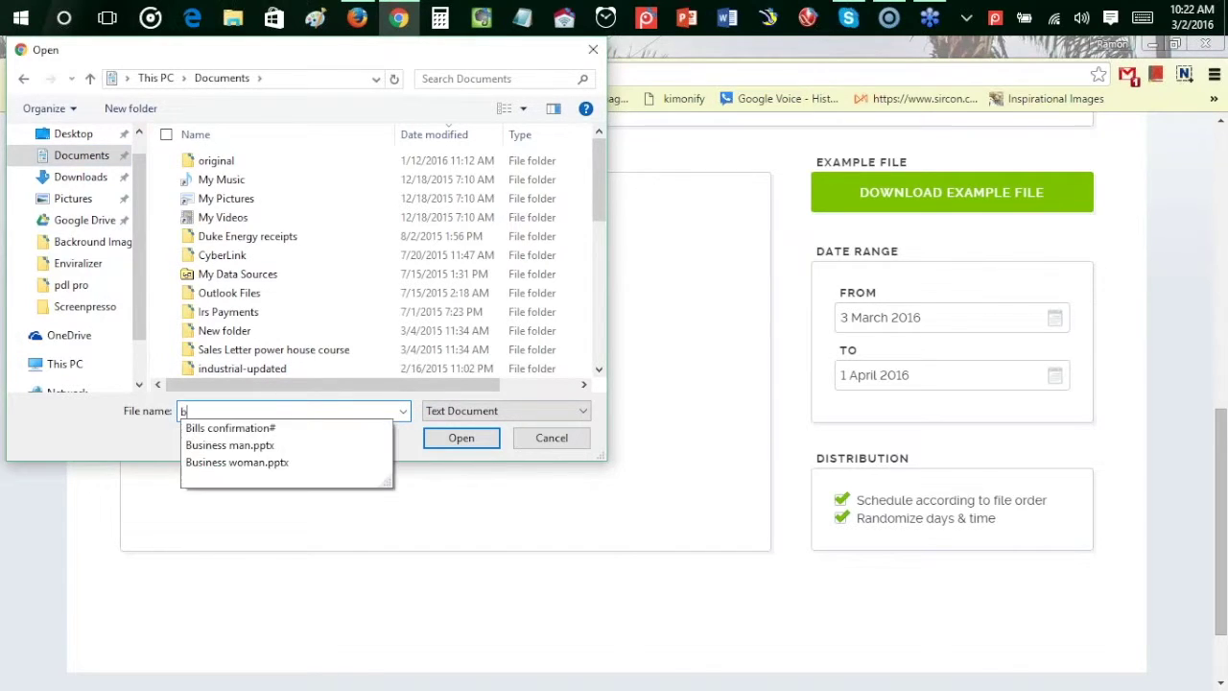
key(BackSpace)
key(BackSpace)
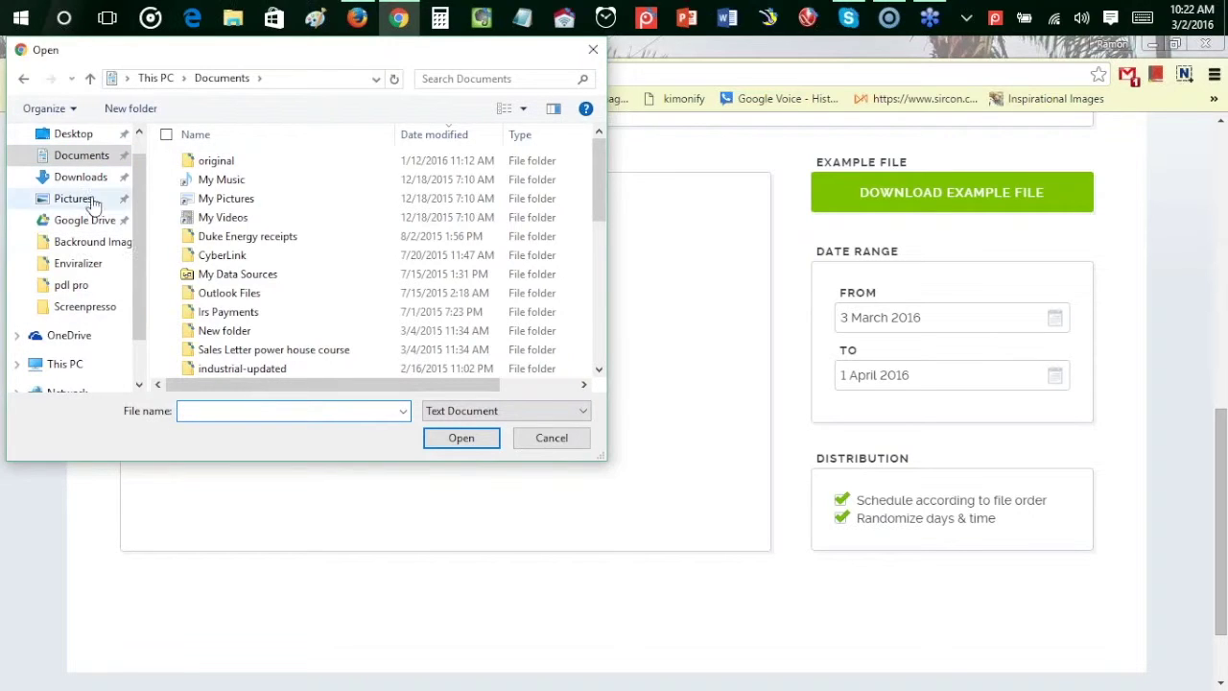
click(66, 369)
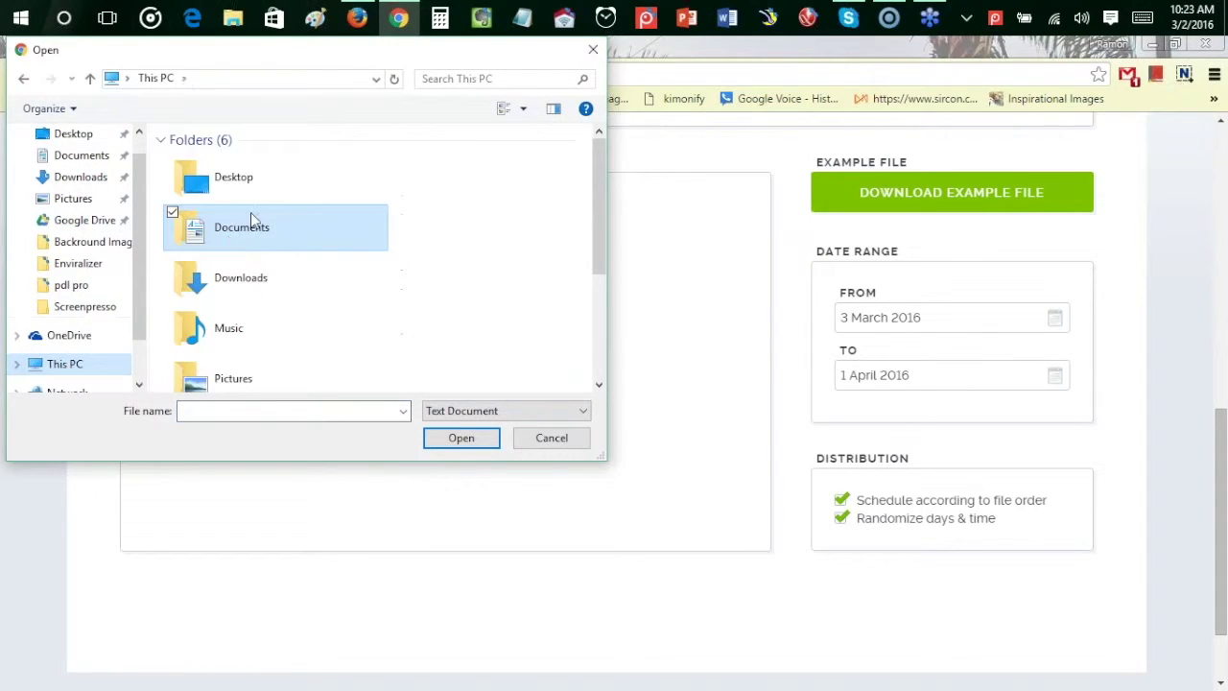
double_click(246, 234)
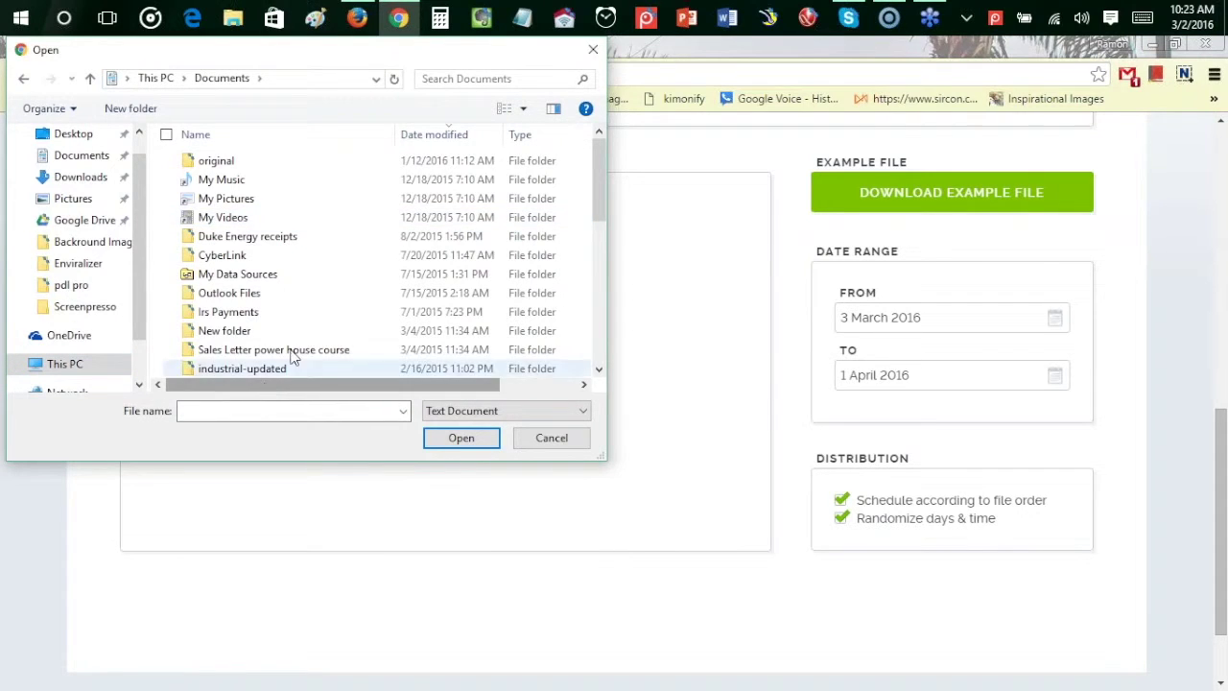
scroll(413, 259, down, 1)
scroll(413, 259, down, 5)
scroll(378, 279, up, 6)
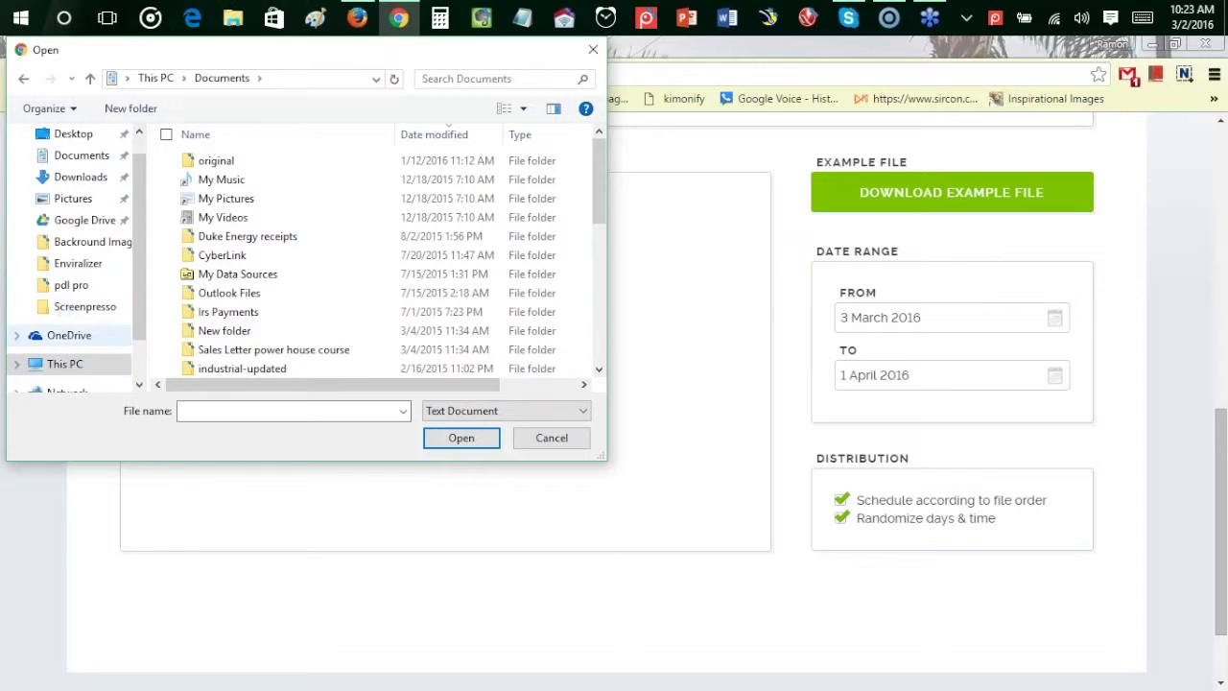
Upload "facebook bulk messages.txt" from the Documents folder in OneDrive
click(70, 338)
click(259, 160)
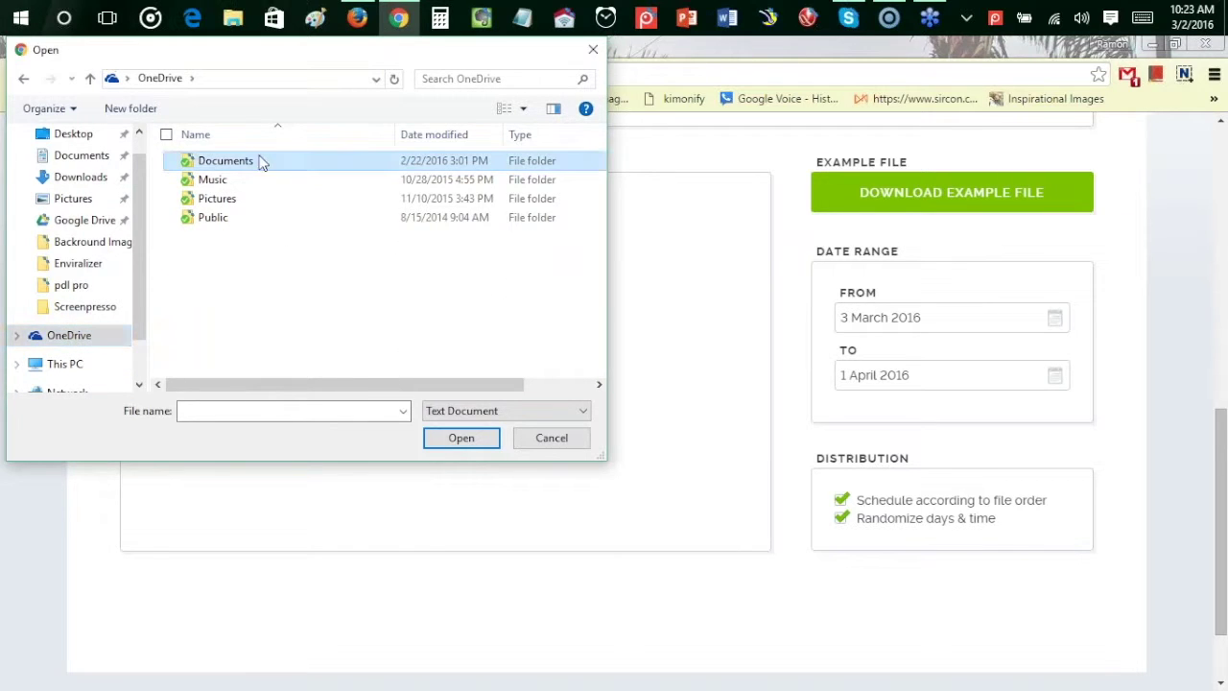
double_click(259, 161)
click(292, 411)
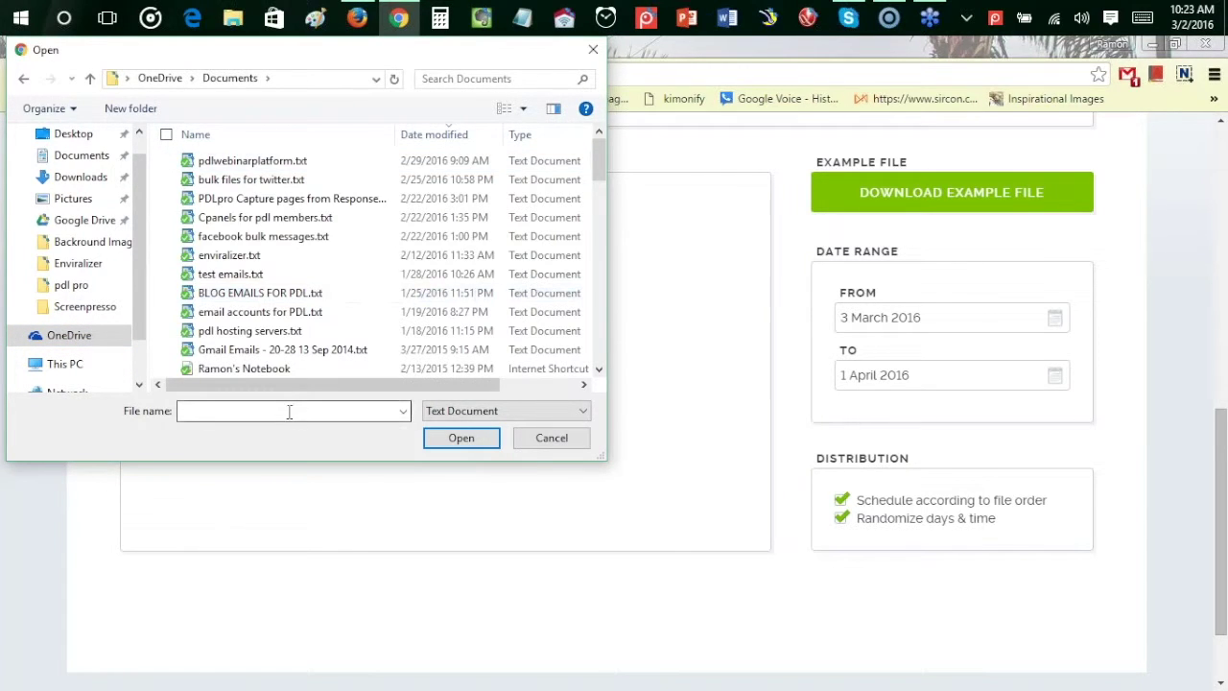
text(fa)
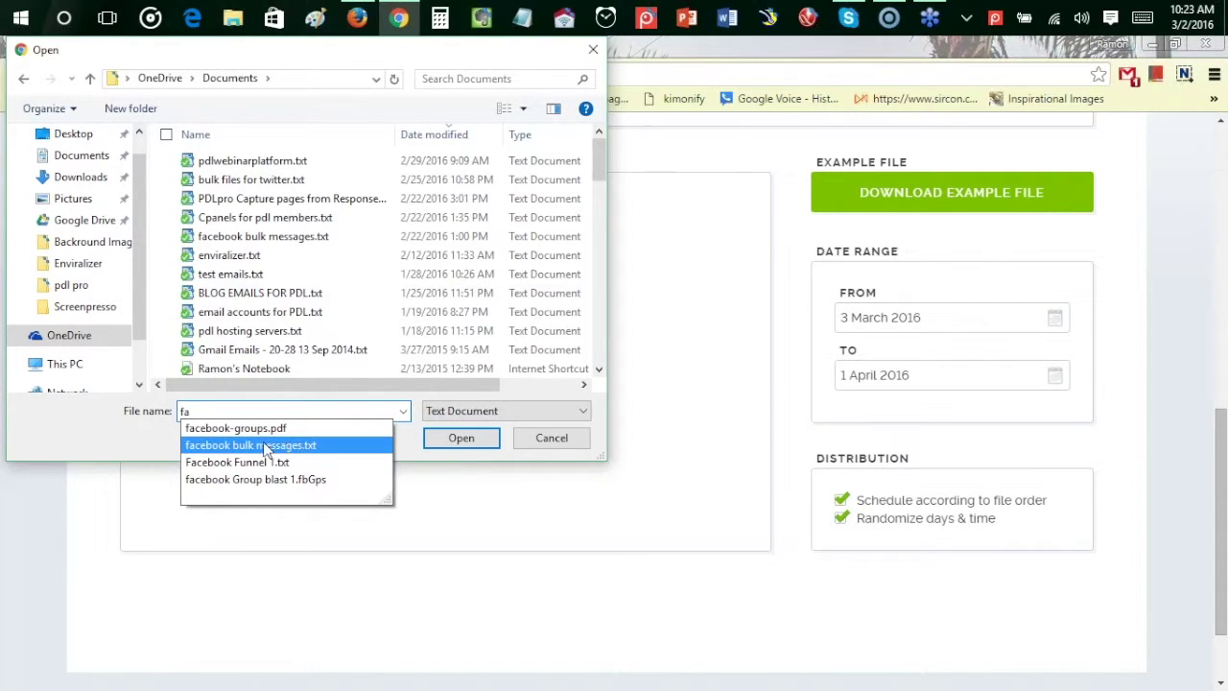
click(272, 447)
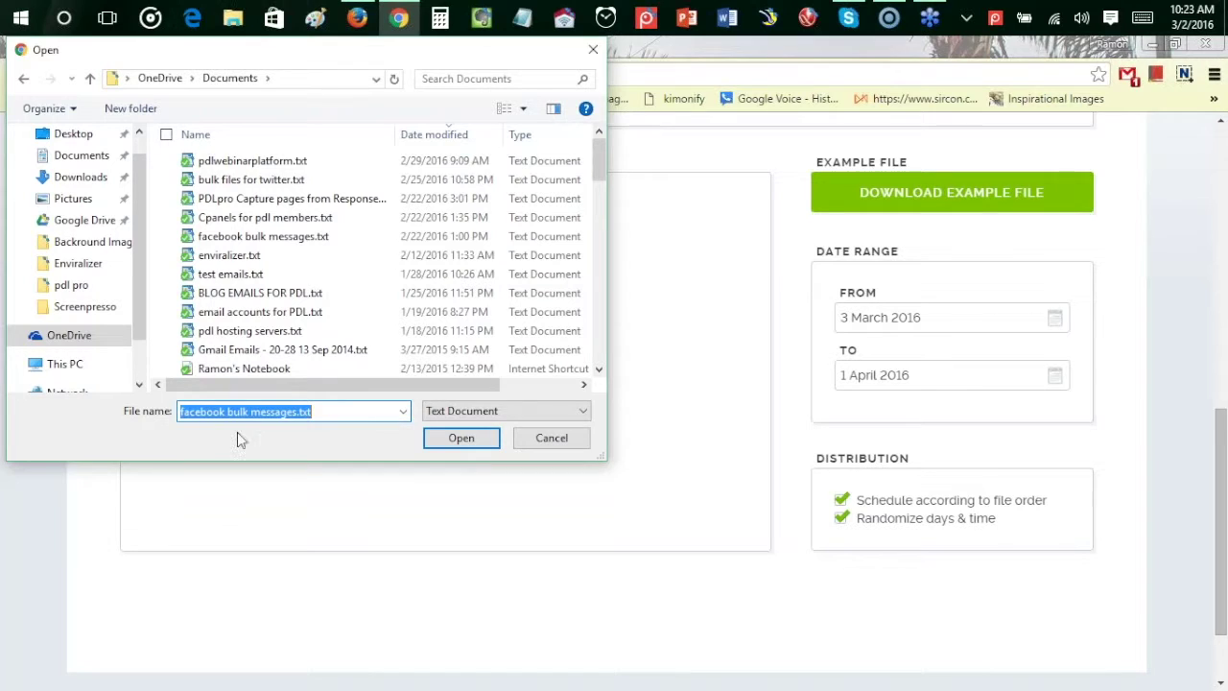
key(Return)
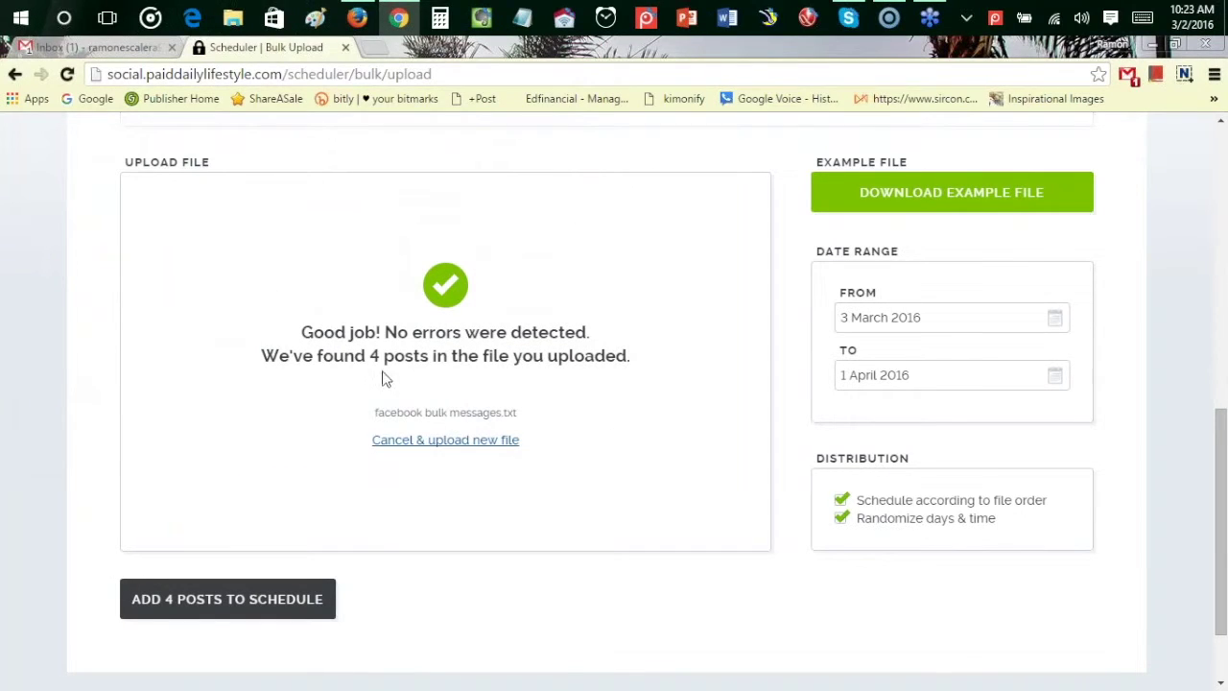
drag(364, 357, 434, 363)
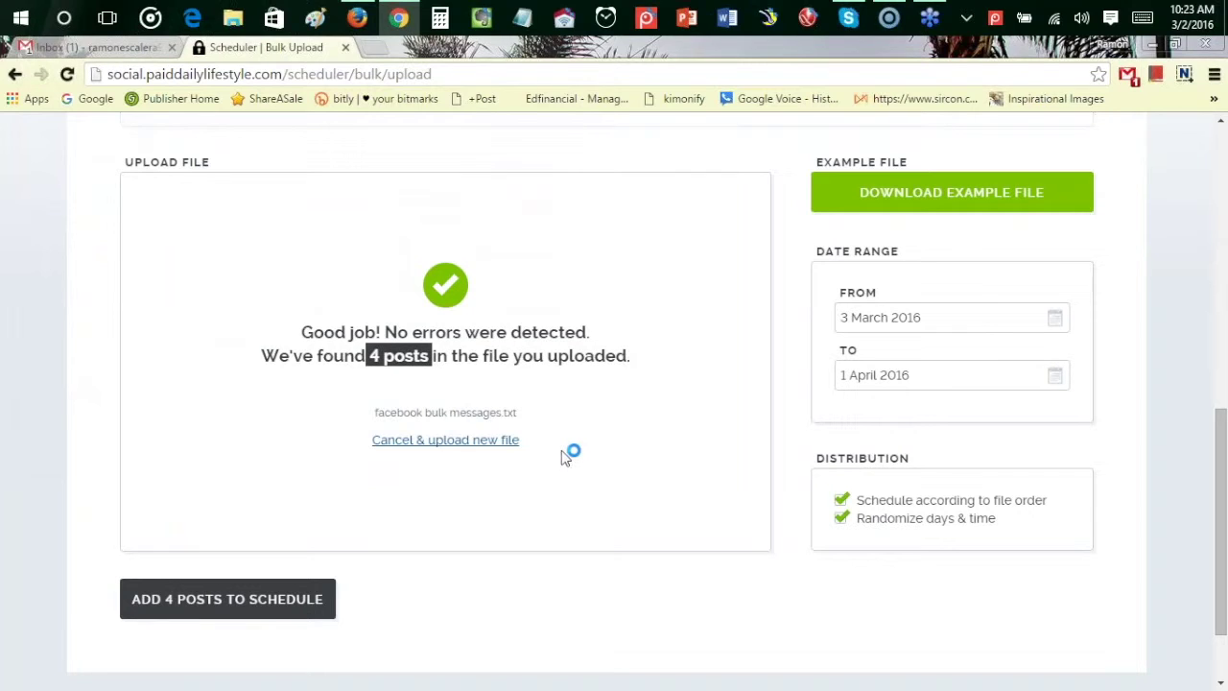
click(607, 413)
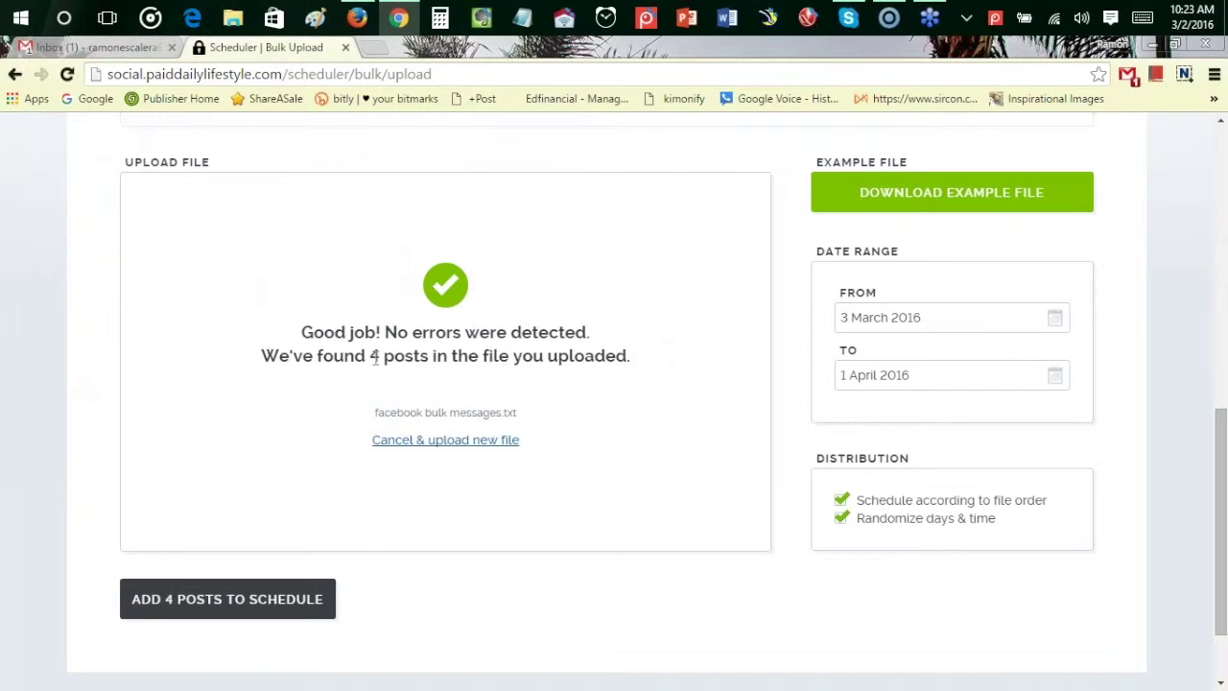
drag(373, 356, 424, 357)
click(470, 376)
Try 5 March 2016 and 2 March 2016 as the start date of the schedule
click(890, 326)
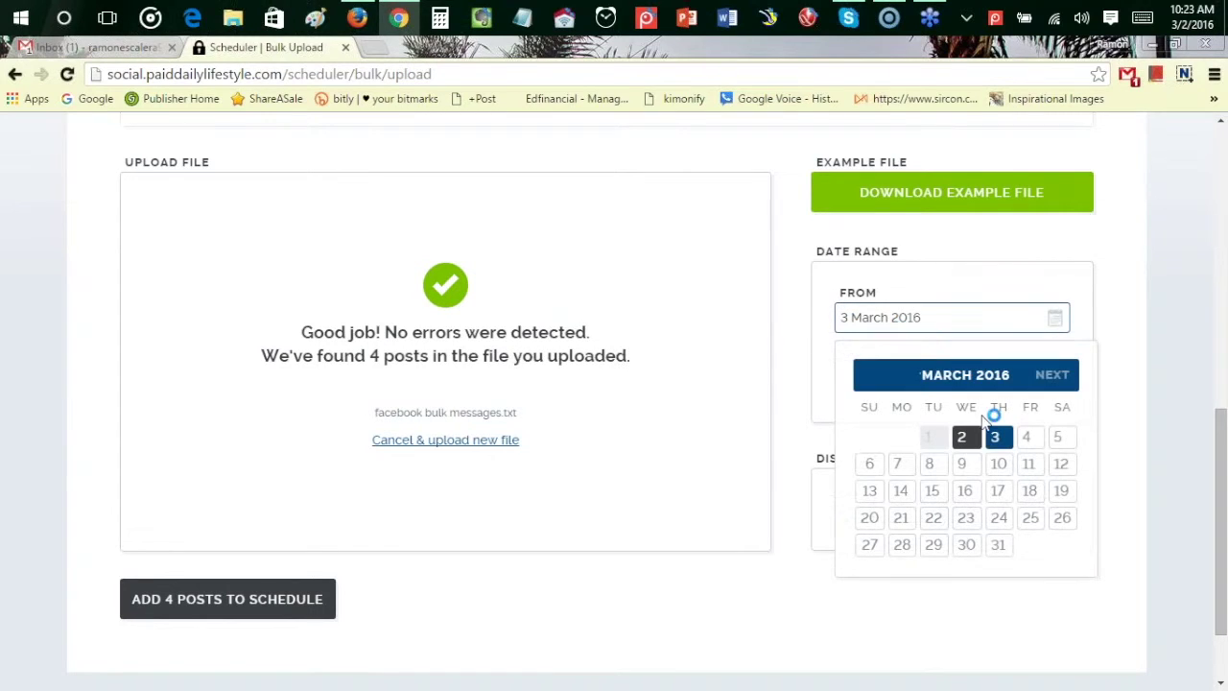
click(1057, 441)
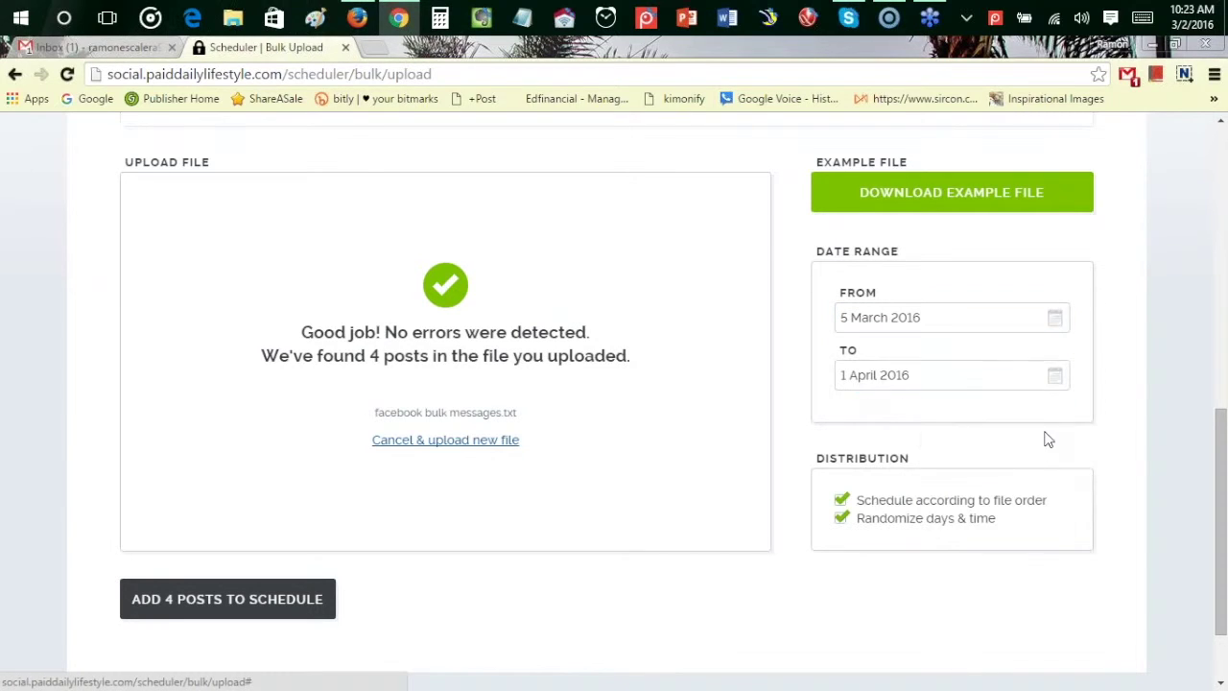
click(947, 322)
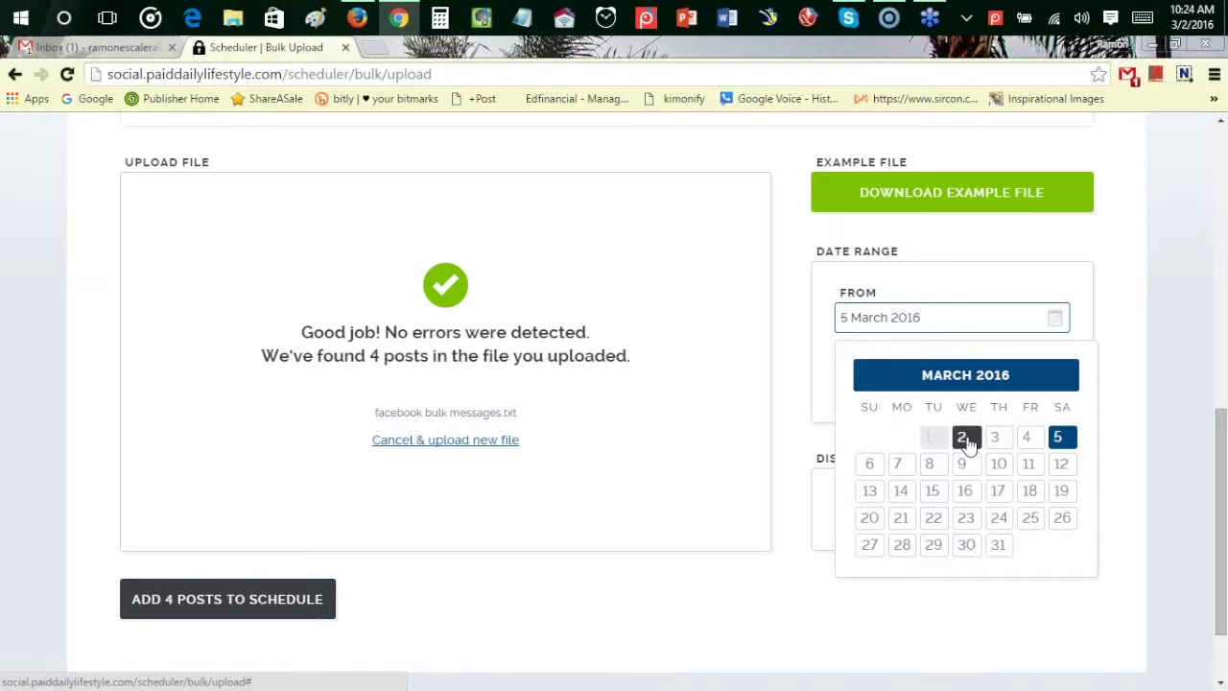
click(967, 439)
Set the schedule's date range from 3 March 2016 to 5 March 2016
click(940, 331)
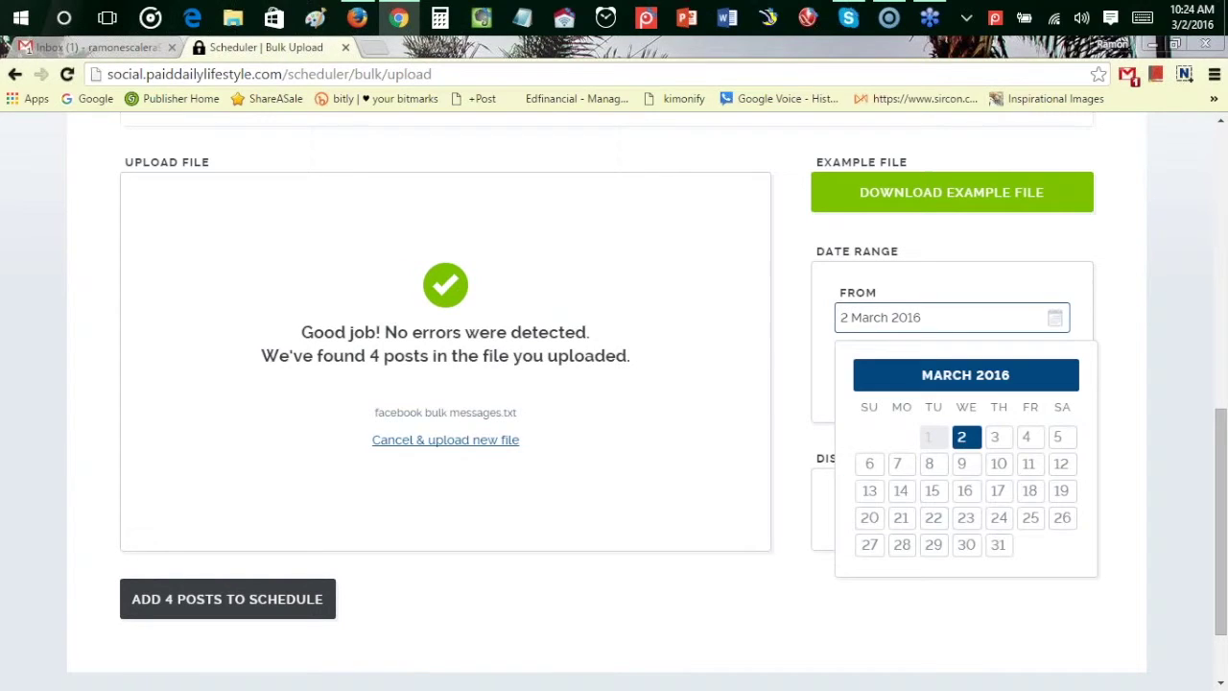
click(995, 438)
click(950, 385)
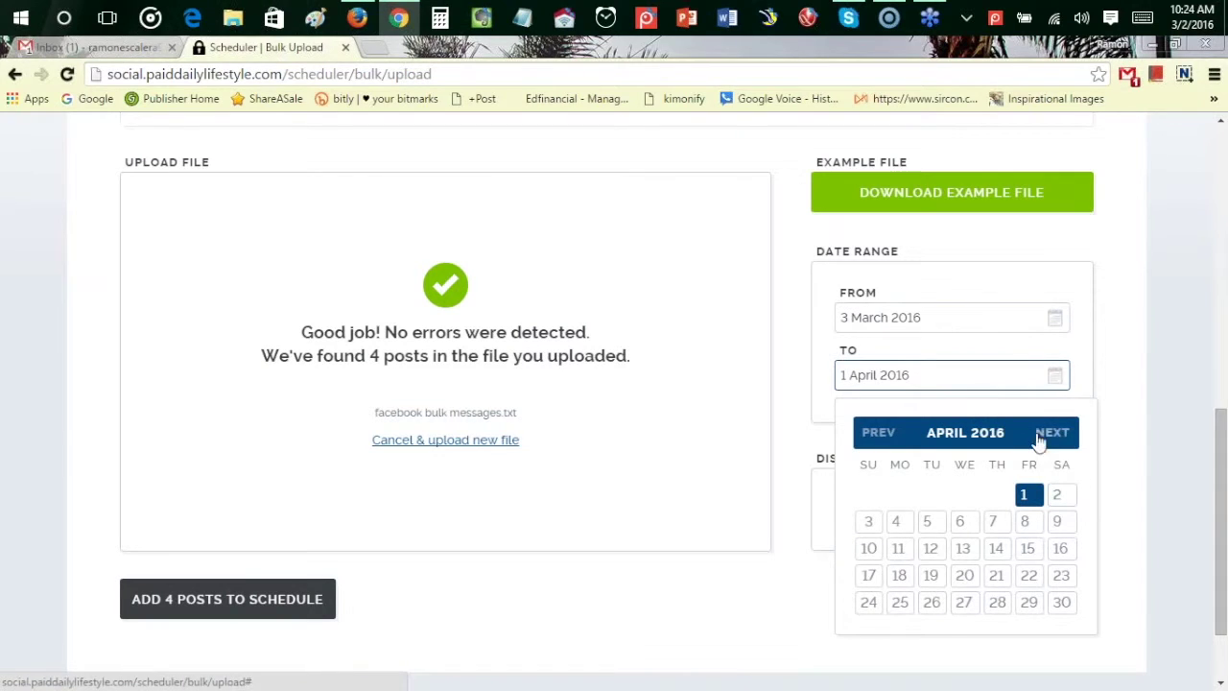
click(894, 433)
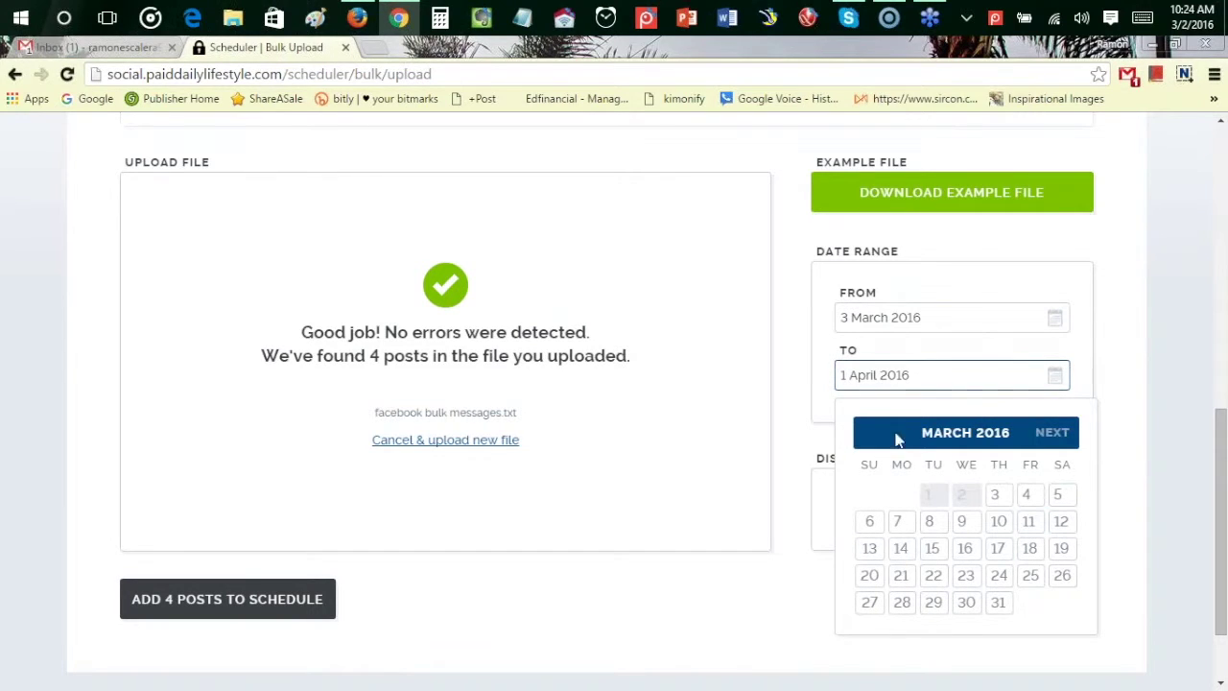
click(1058, 493)
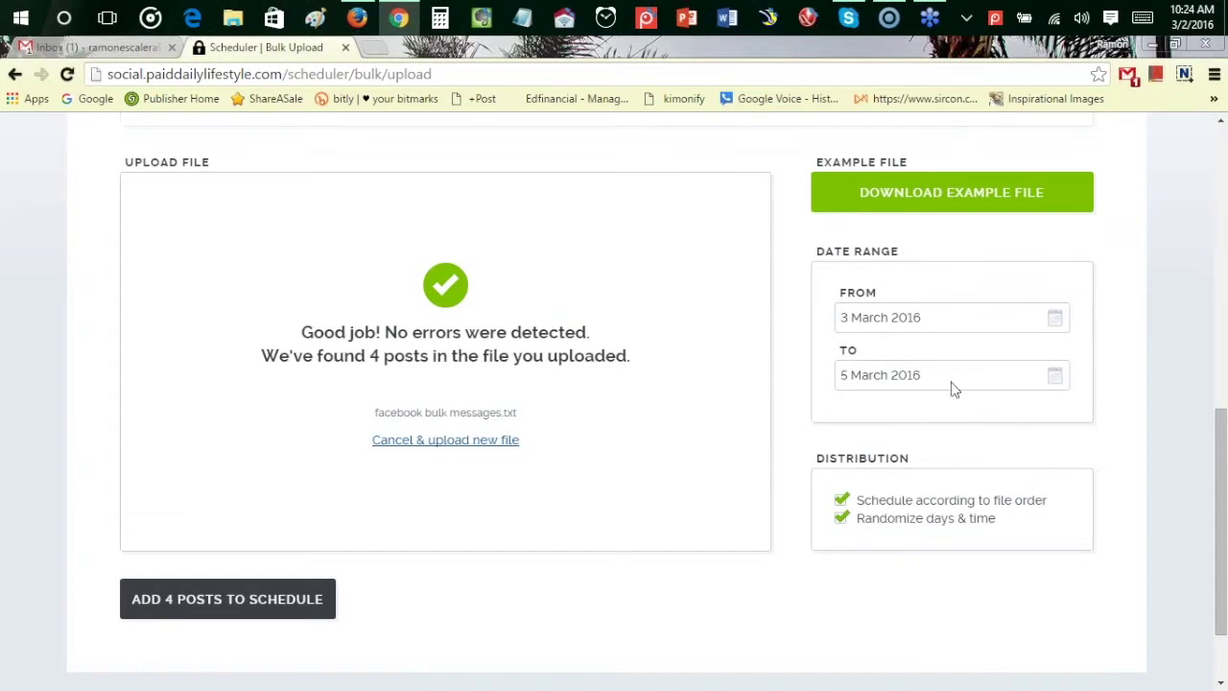
Toggle scheduling according to file order off and back on, and turn off Randomize days & time
scroll(954, 388, down, 1)
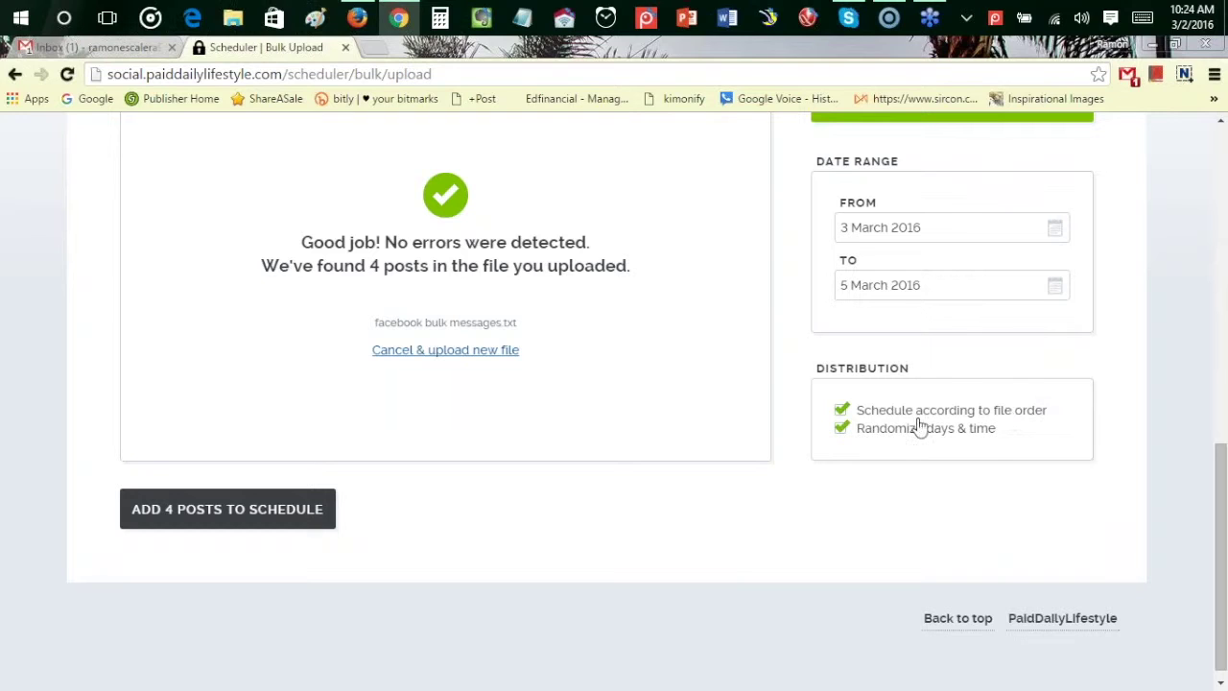
click(841, 411)
click(842, 411)
click(842, 429)
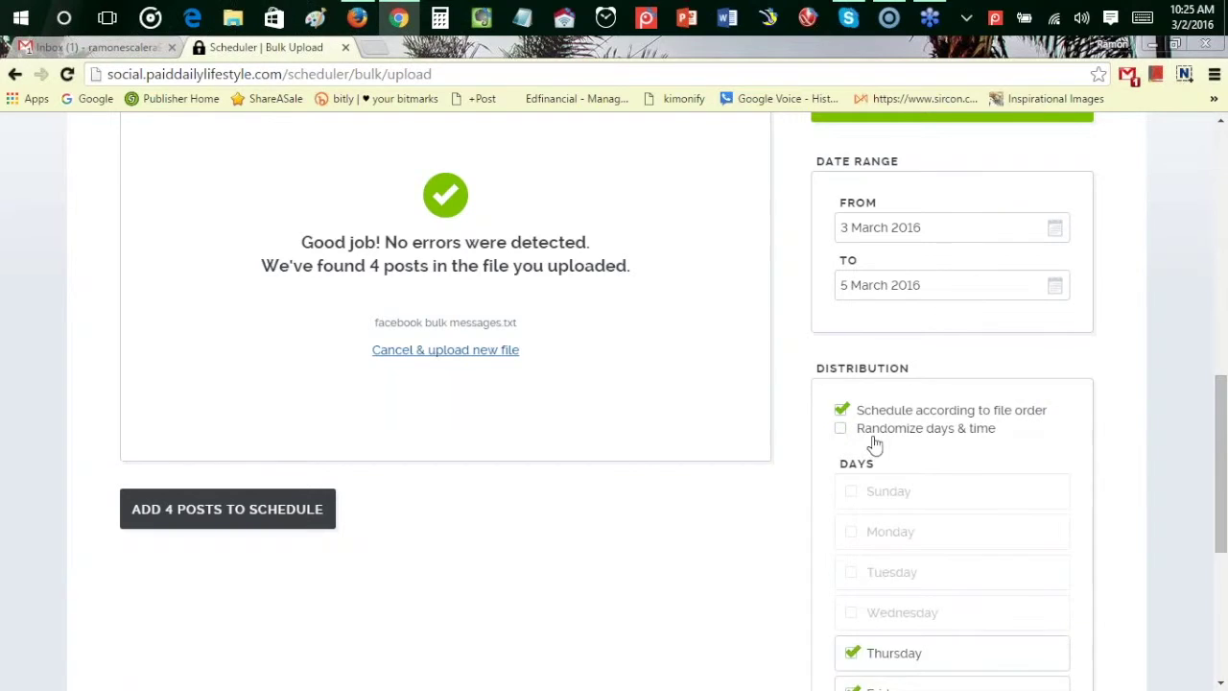
Widen the posting time range so it starts at 6:00 am and its end extends past 5:00 pm
scroll(868, 437, down, 3)
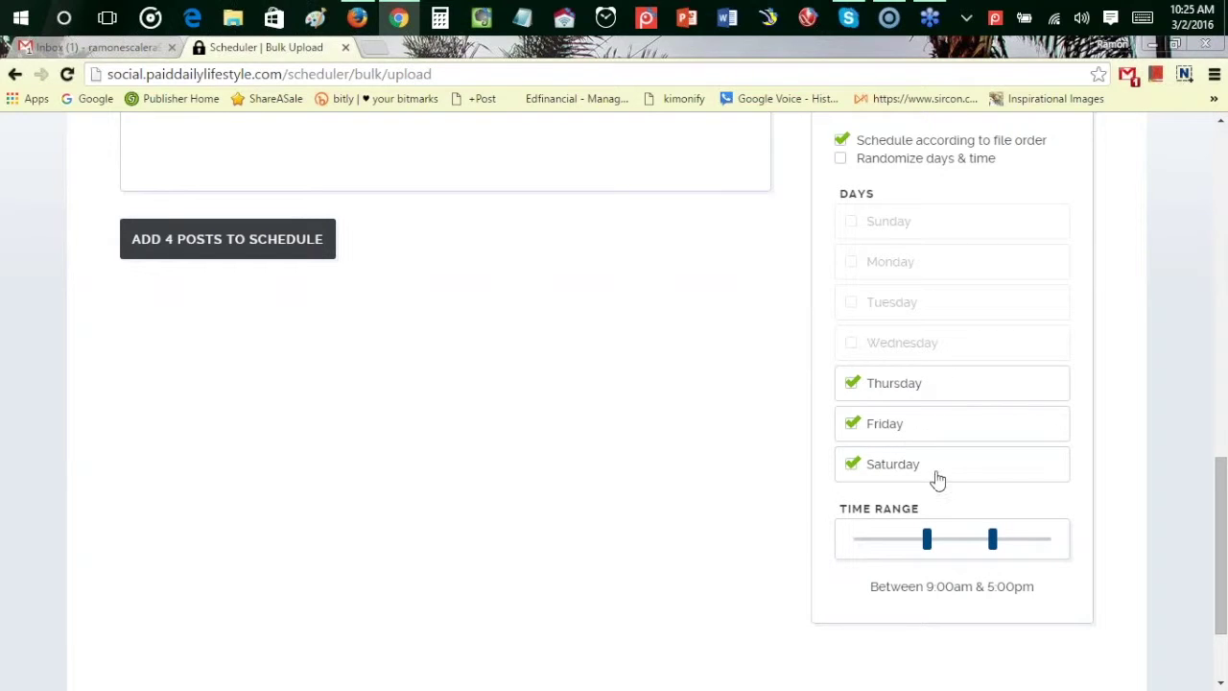
scroll(992, 475, down, 2)
scroll(992, 454, up, 1)
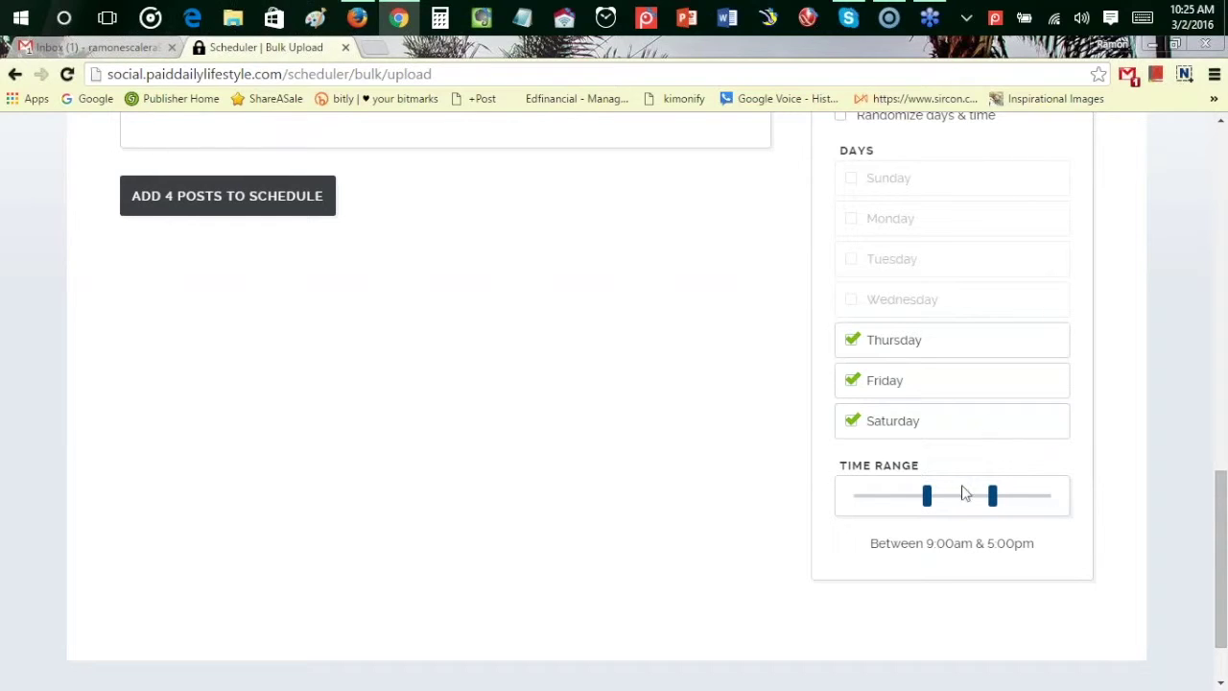
drag(929, 499, 906, 506)
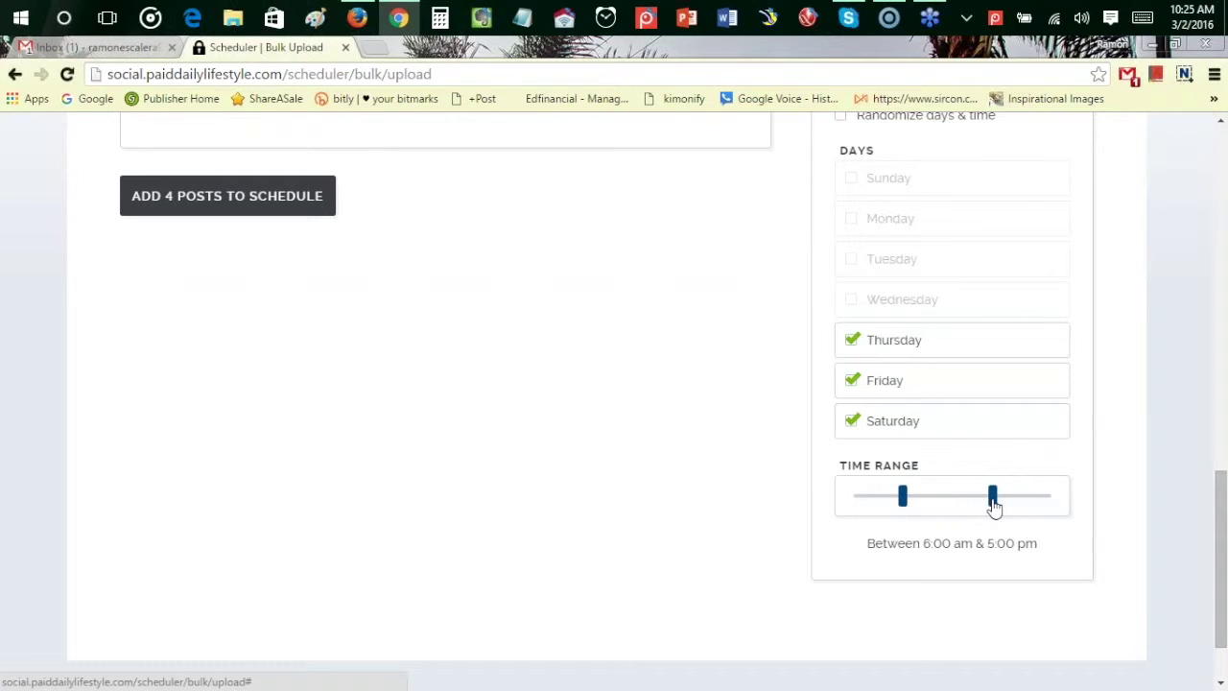
drag(995, 507, 994, 506)
drag(992, 501, 1025, 509)
Check the upload and distribution settings, and add the 4 uploaded posts to the schedule
scroll(994, 365, up, 4)
scroll(959, 310, up, 1)
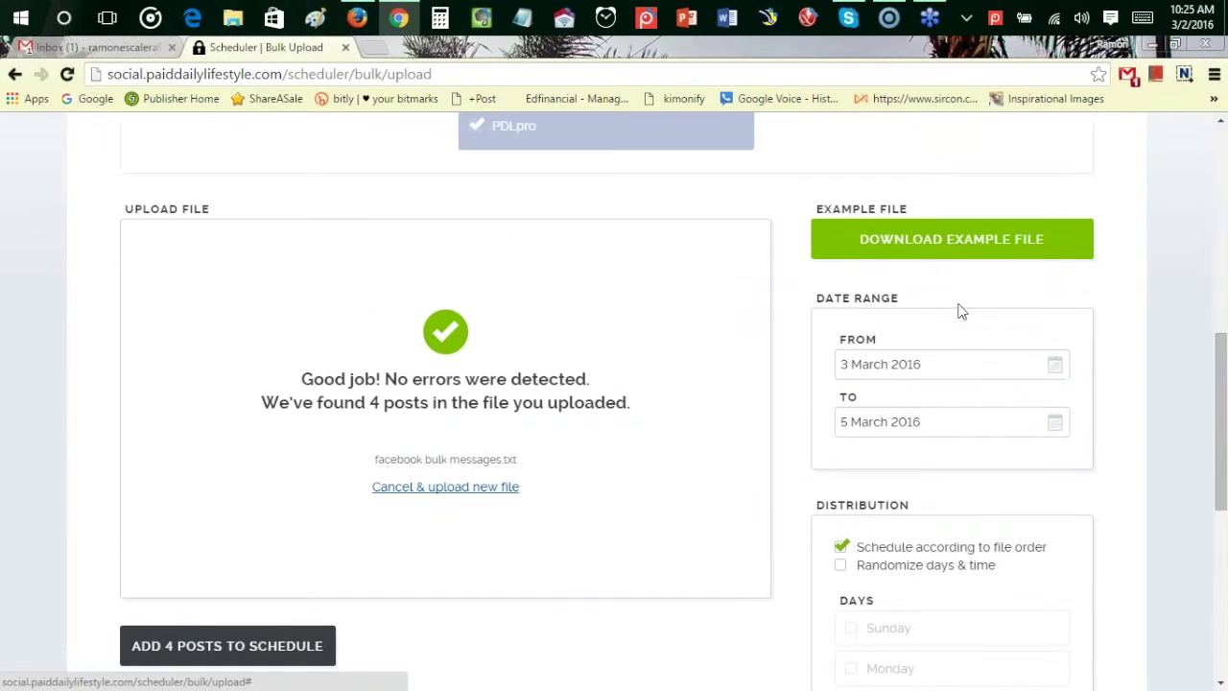
scroll(973, 419, down, 6)
scroll(598, 431, up, 5)
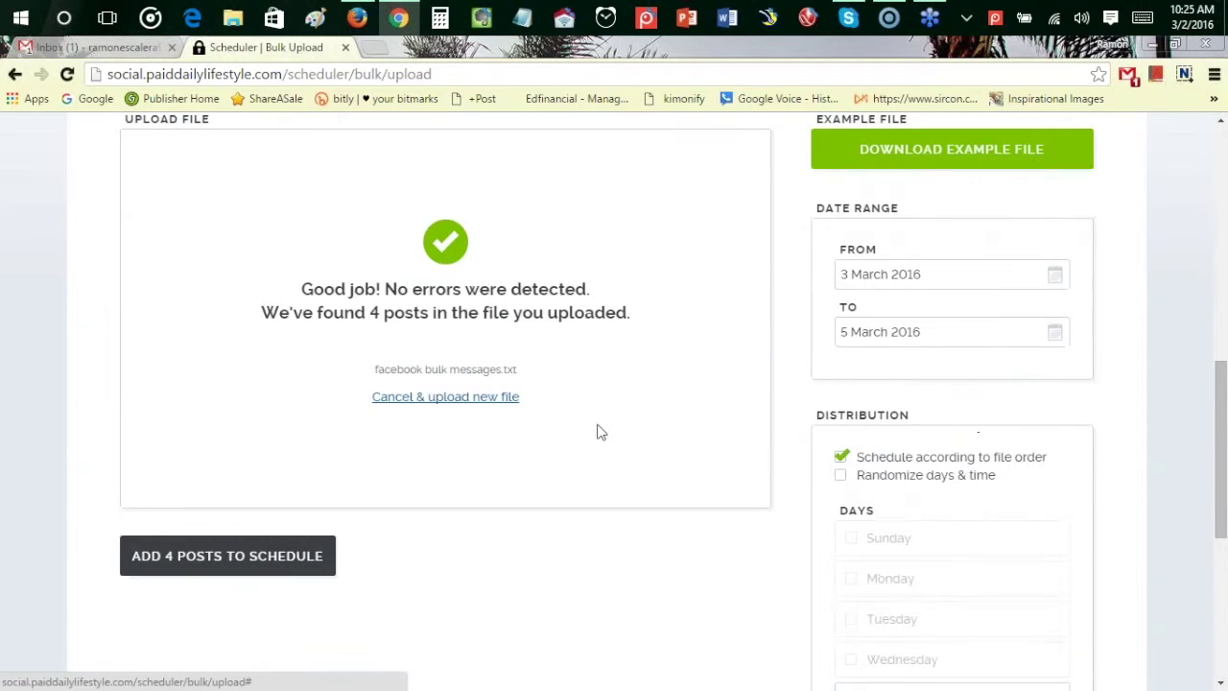
scroll(541, 503, down, 1)
scroll(540, 503, down, 1)
click(312, 381)
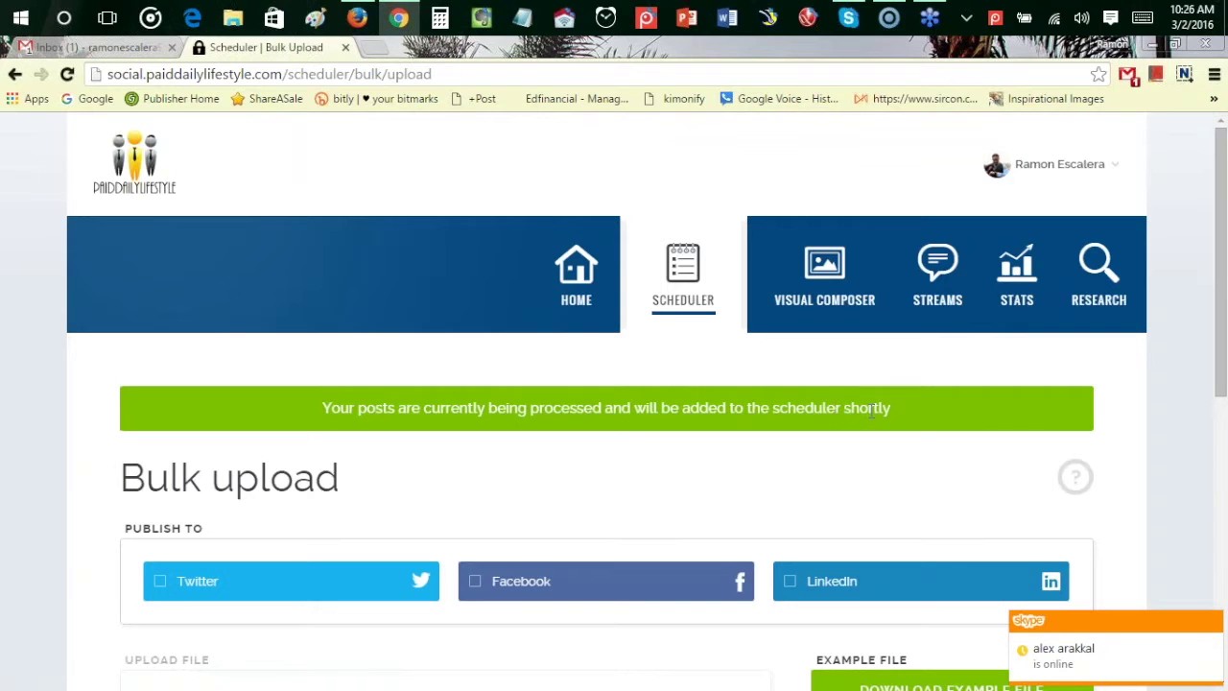
scroll(907, 414, down, 5)
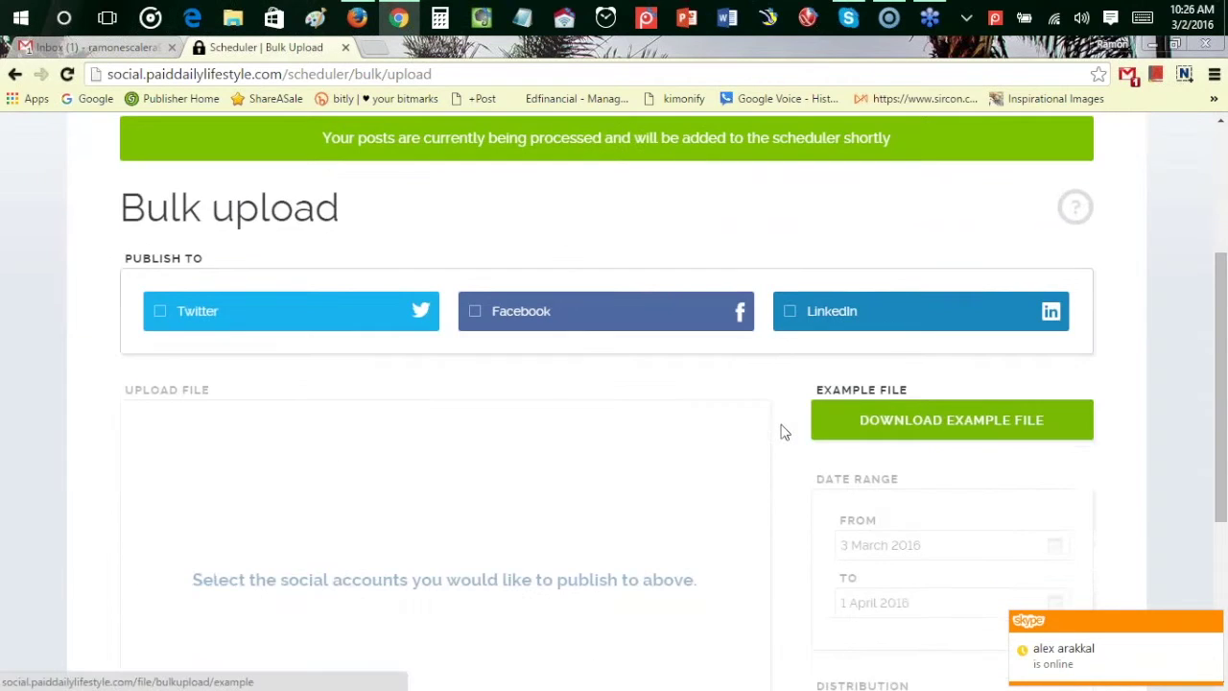
scroll(782, 431, up, 1)
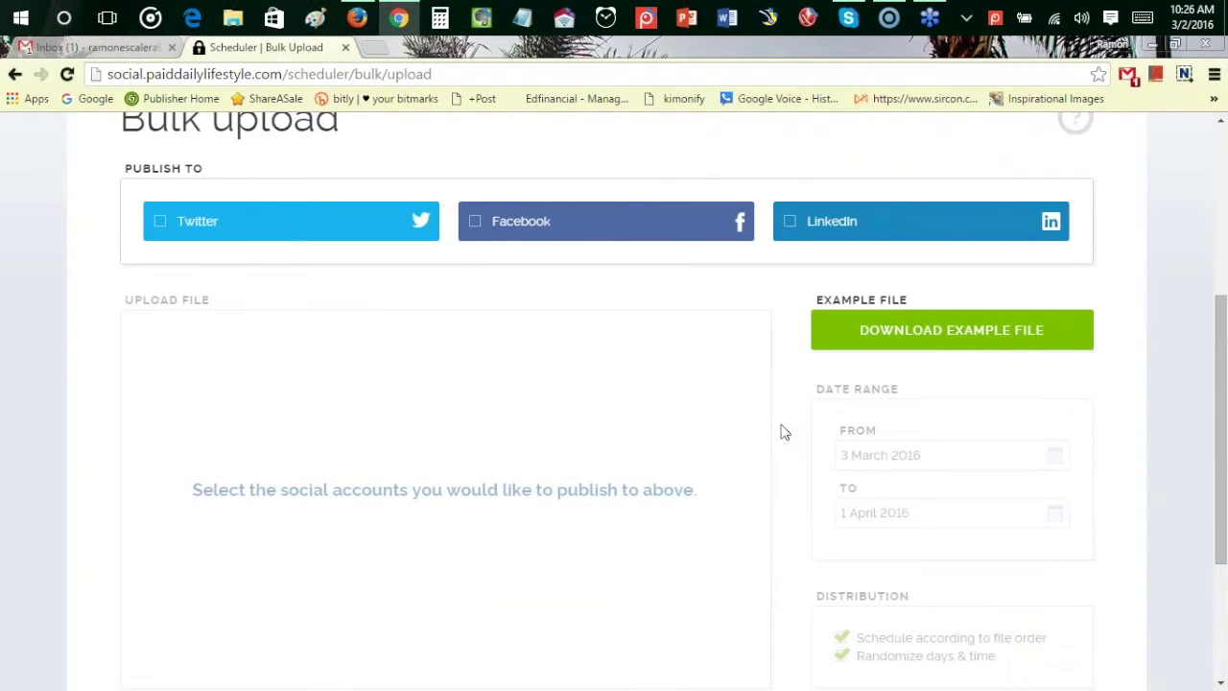
scroll(902, 451, down, 1)
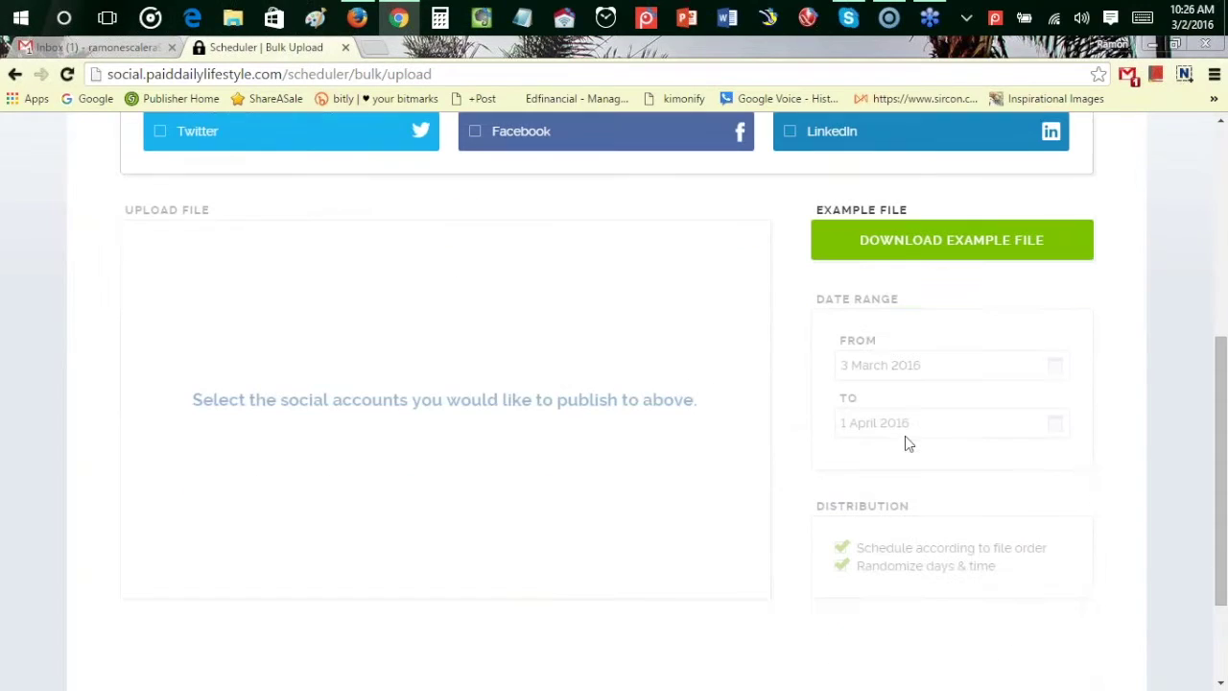
scroll(624, 187, up, 1)
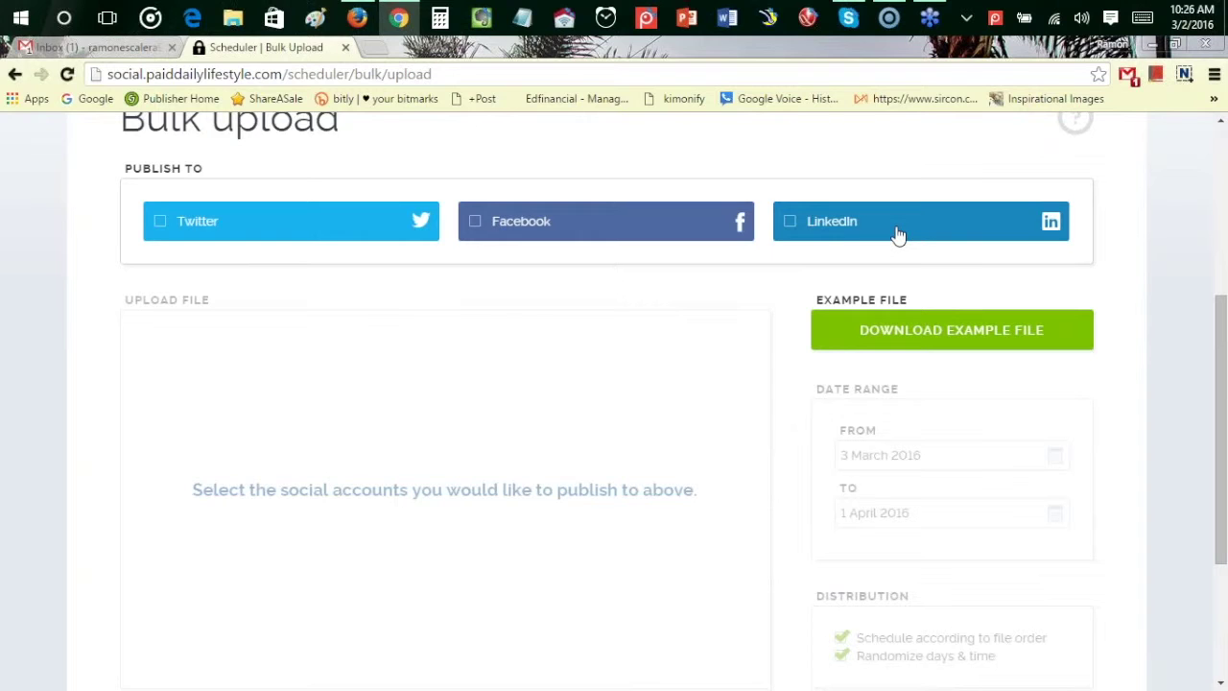
scroll(898, 235, up, 3)
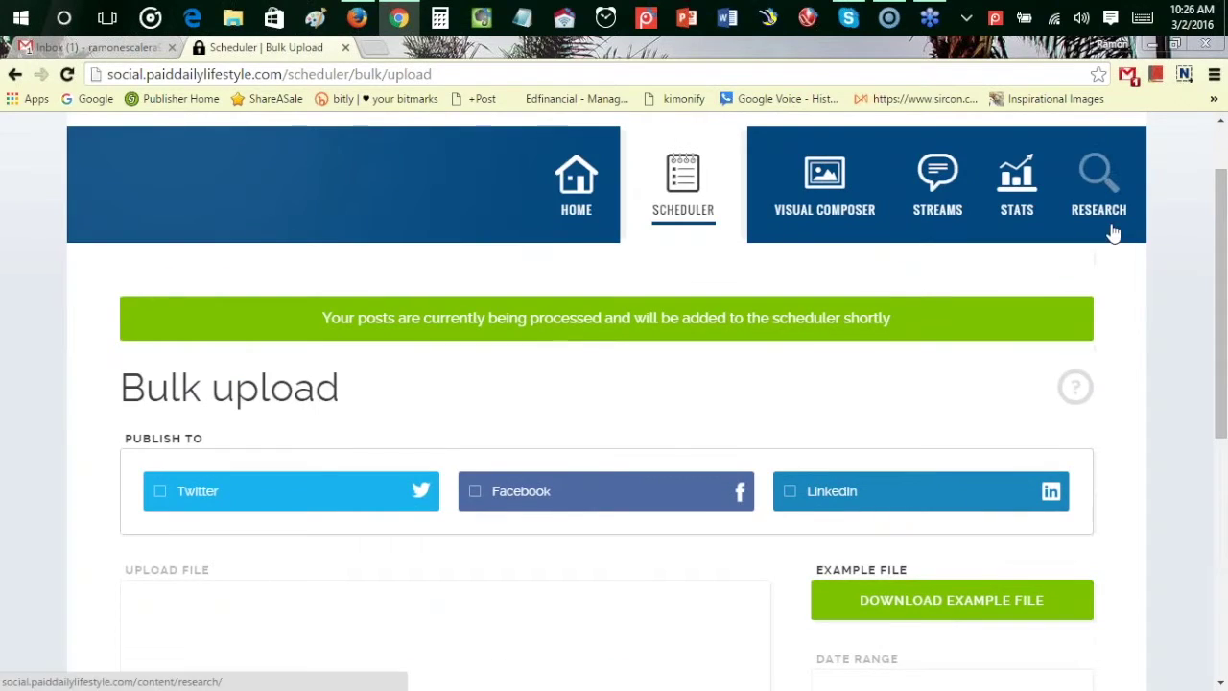
scroll(974, 457, down, 2)
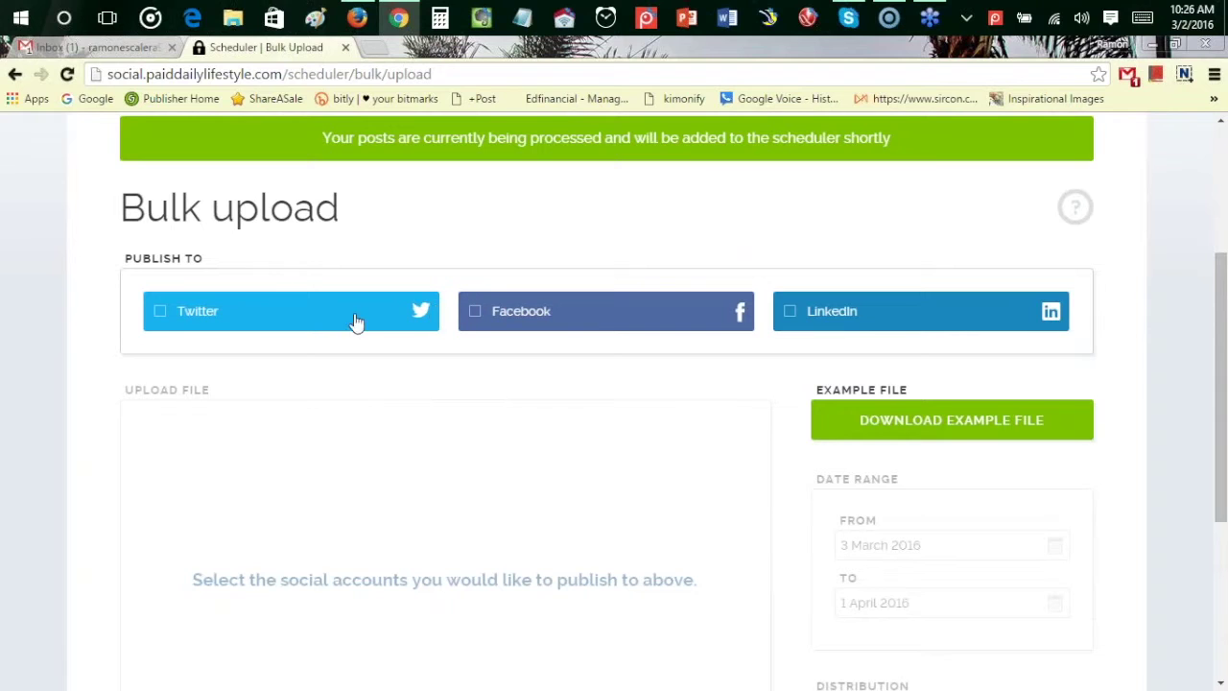
Open the Content Research page and look through its row of saved content feeds
scroll(932, 323, up, 3)
click(1105, 271)
scroll(957, 288, down, 3)
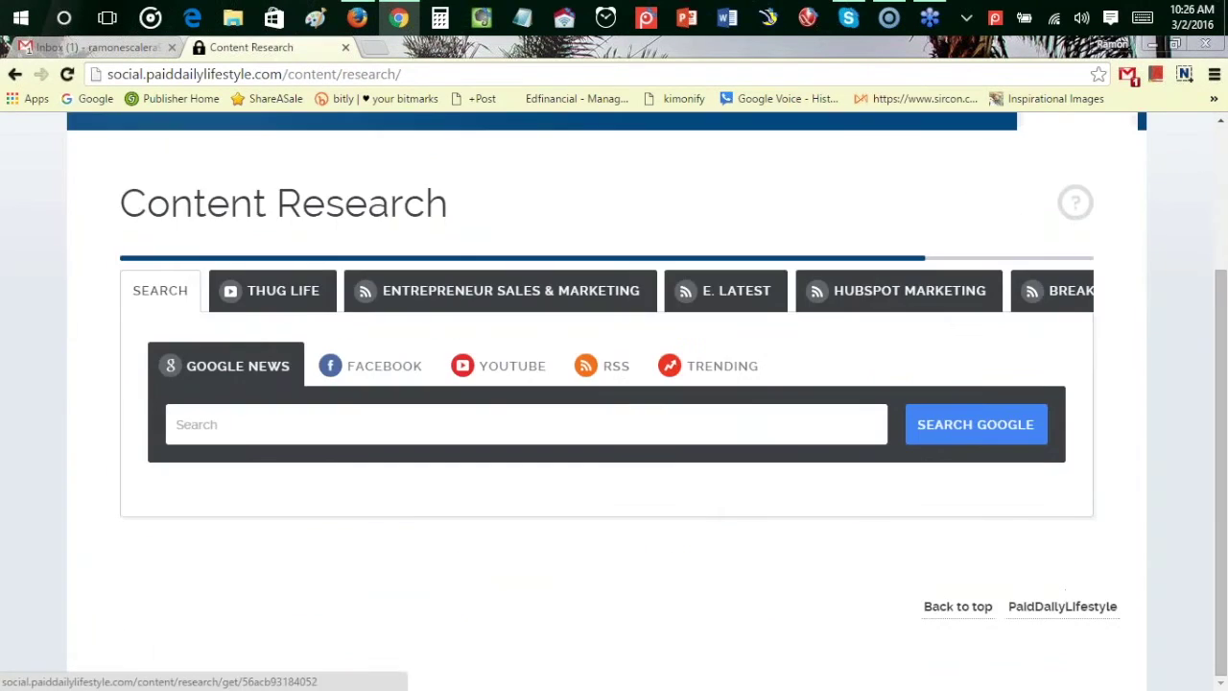
drag(451, 258, 617, 278)
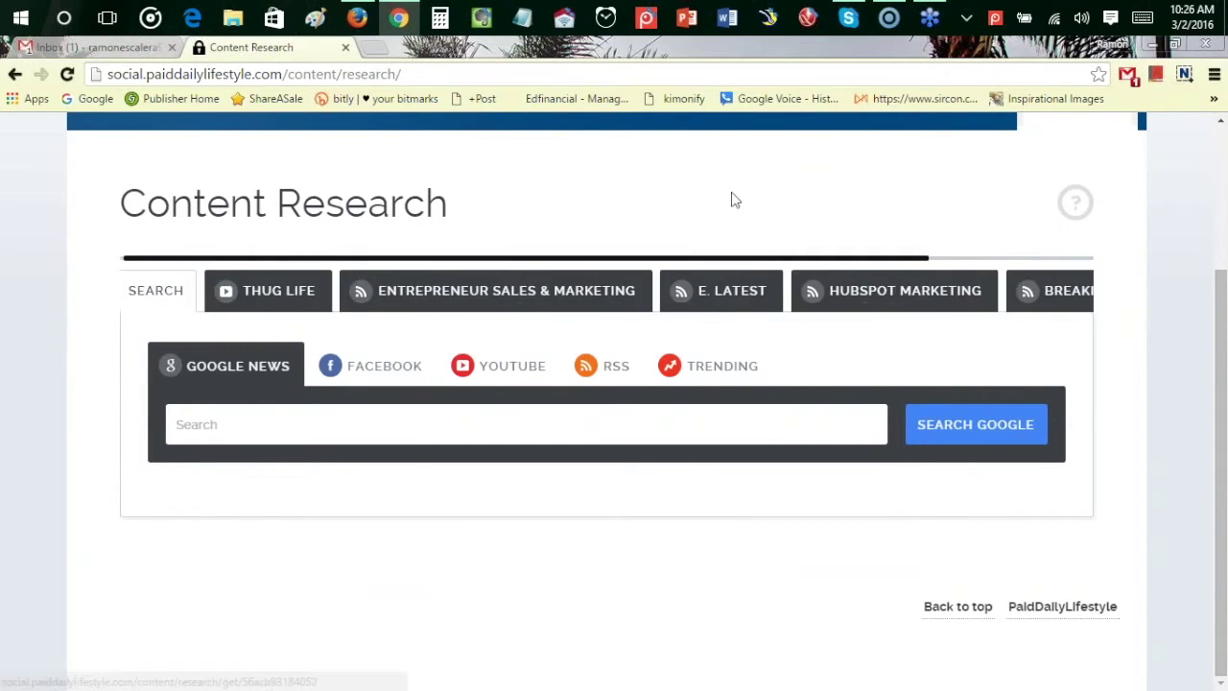
scroll(731, 196, up, 1)
scroll(731, 197, up, 1)
Return to the home dashboard and review the next scheduled content and connected social accounts
click(576, 269)
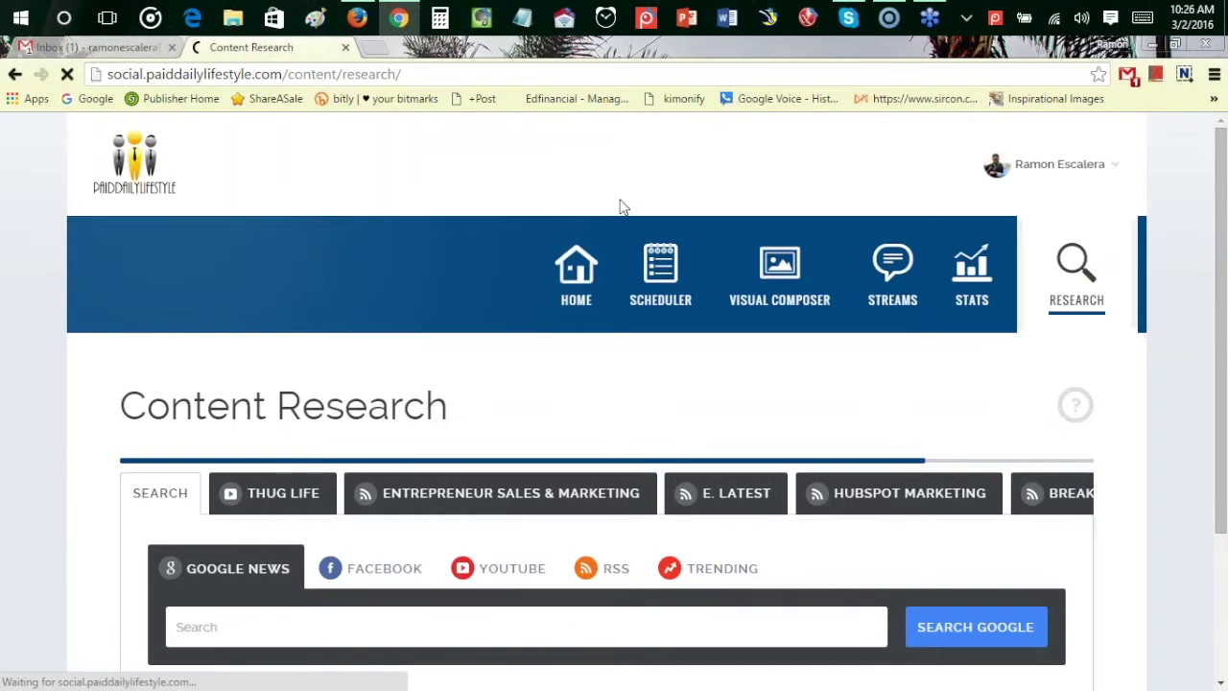
scroll(619, 206, down, 3)
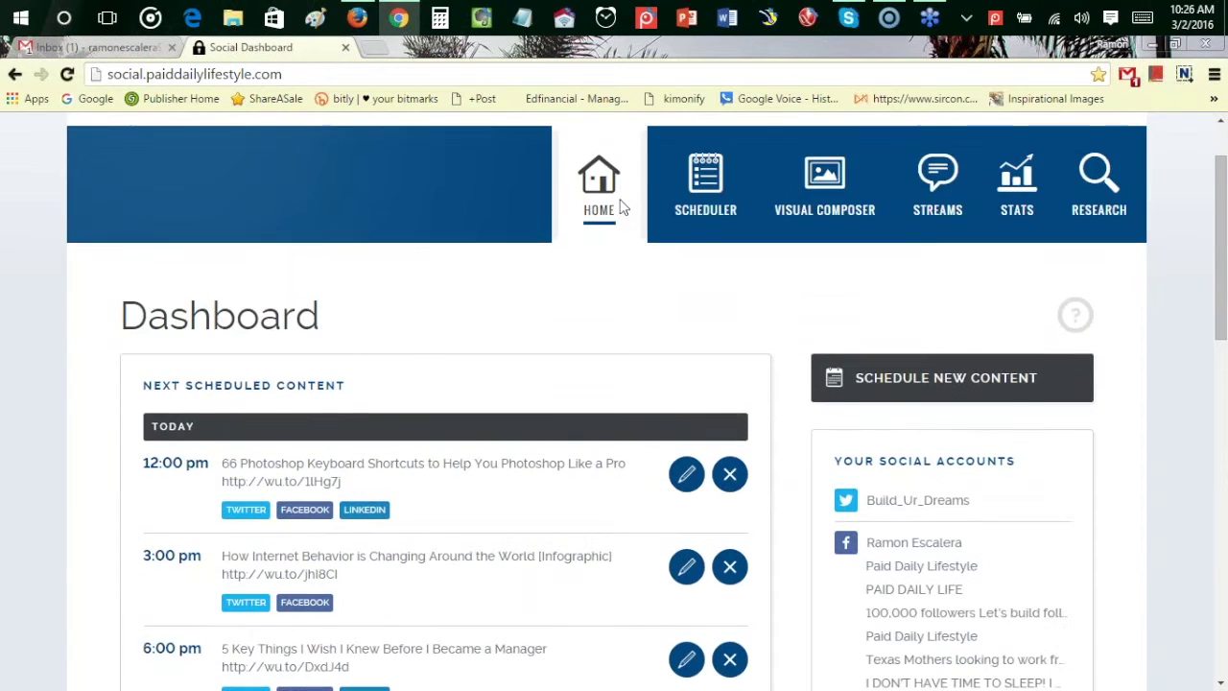
scroll(624, 212, down, 6)
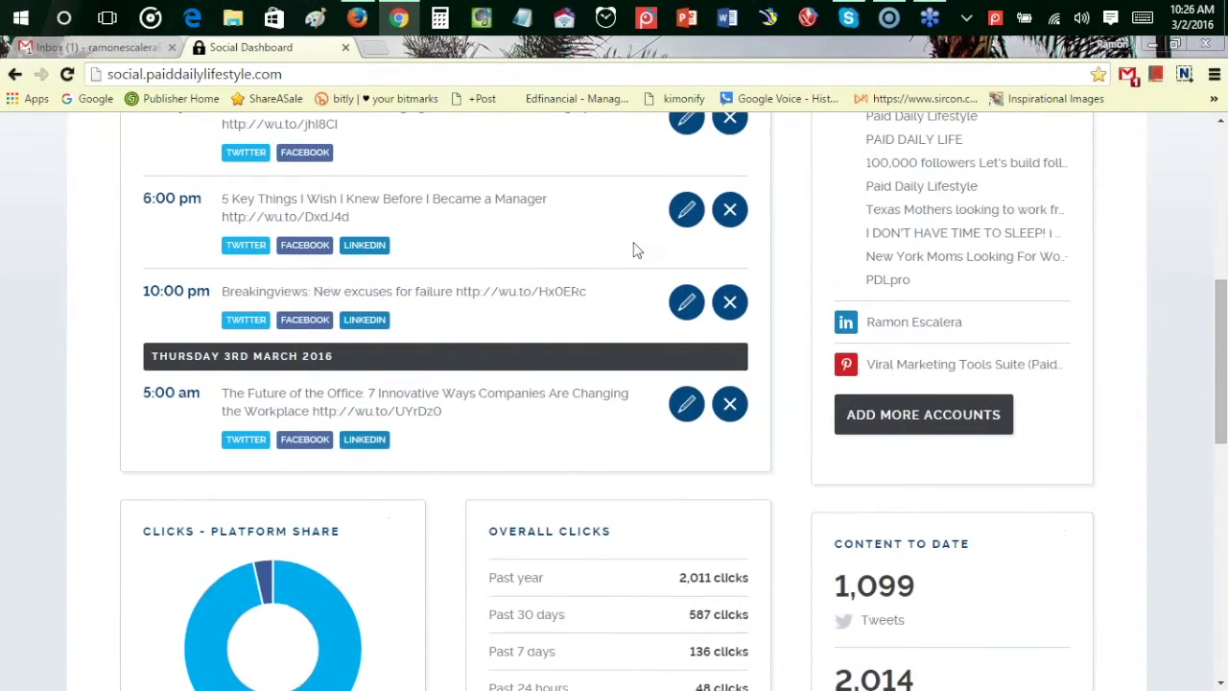
scroll(633, 250, up, 5)
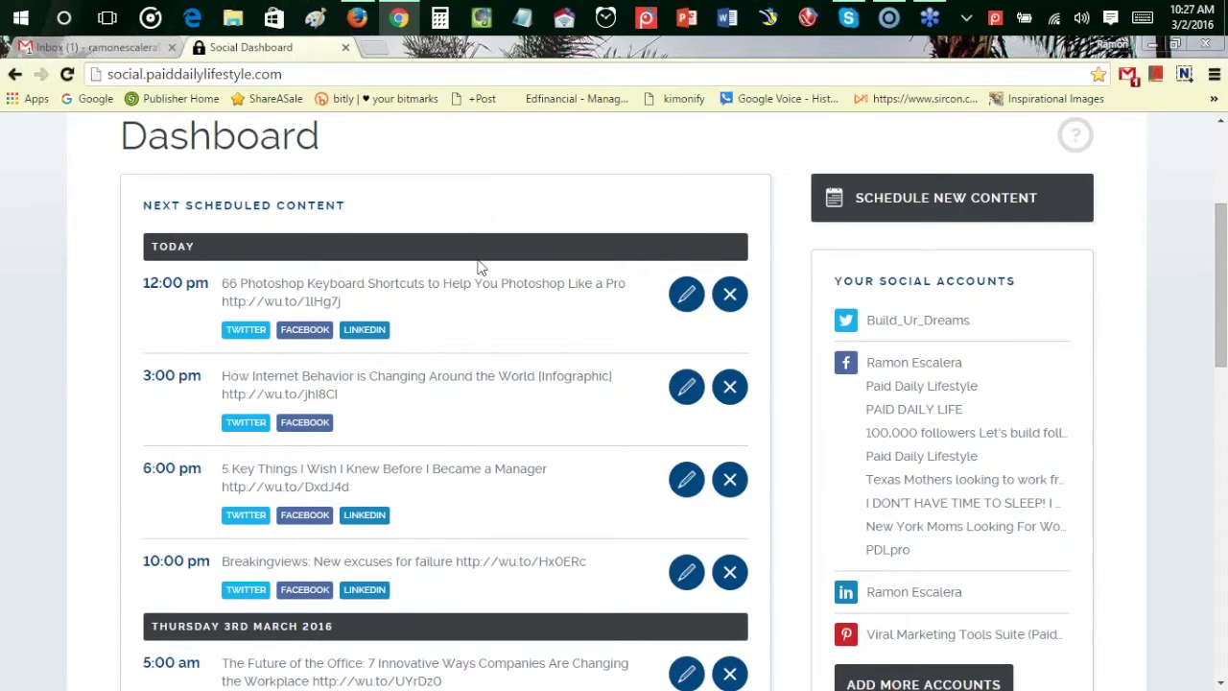
scroll(480, 265, down, 1)
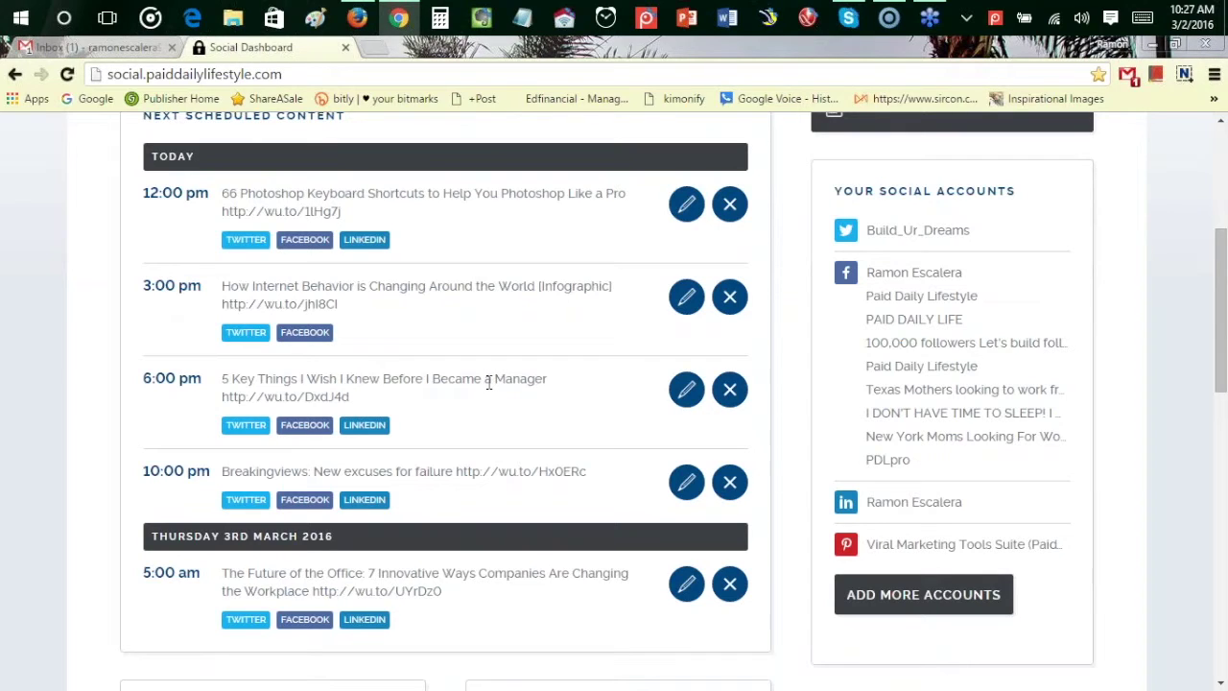
Open the statistics page and view the overview traffic chart for the last 7 days
scroll(488, 382, up, 5)
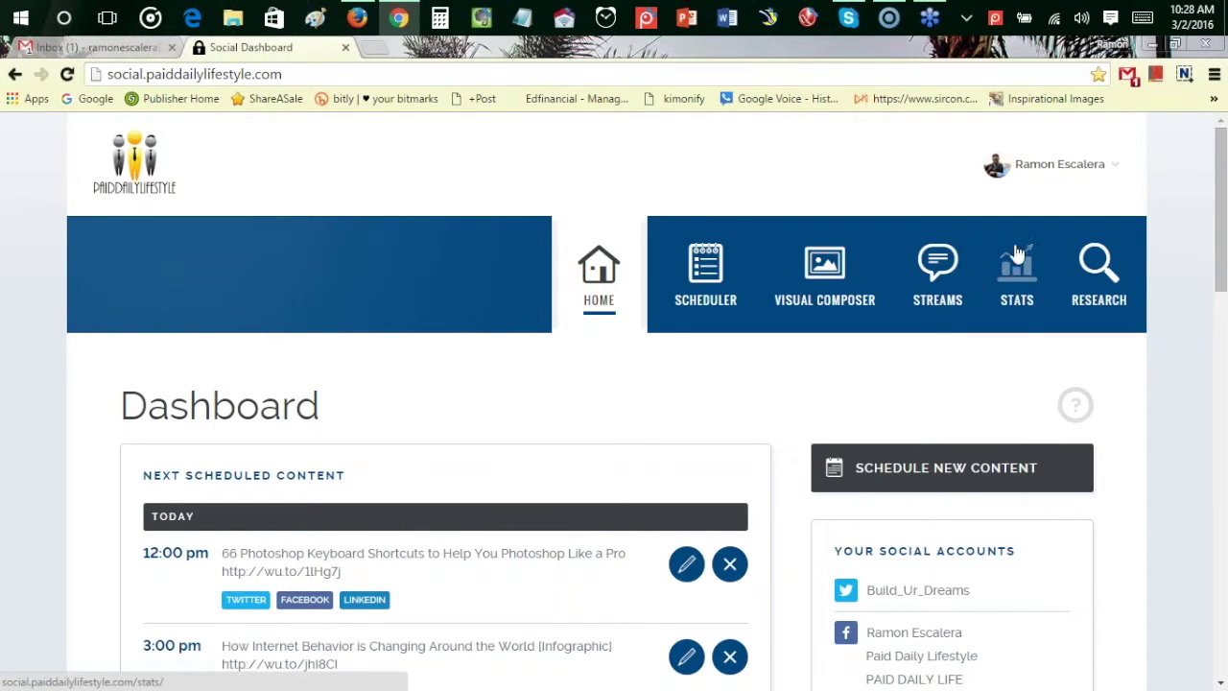
click(1019, 293)
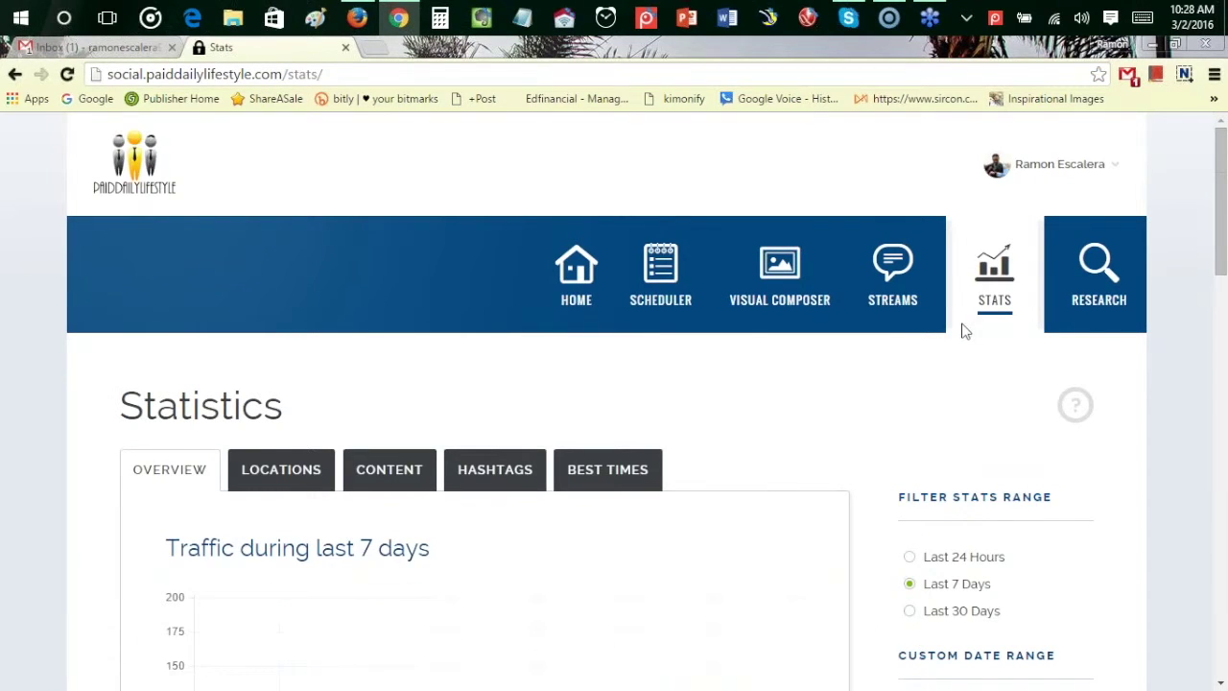
scroll(965, 331, down, 2)
scroll(965, 331, down, 1)
scroll(874, 313, down, 1)
scroll(875, 314, up, 1)
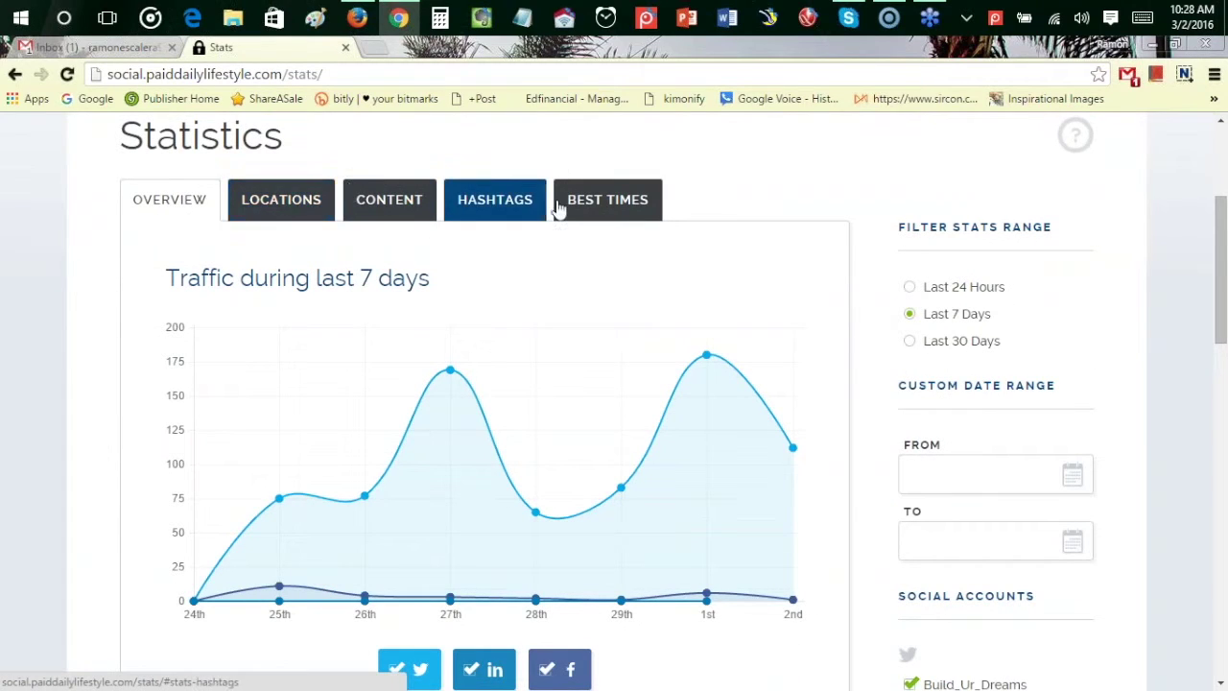
Show the best posting times and examine the hourly click figures in the time of day analysis
click(608, 206)
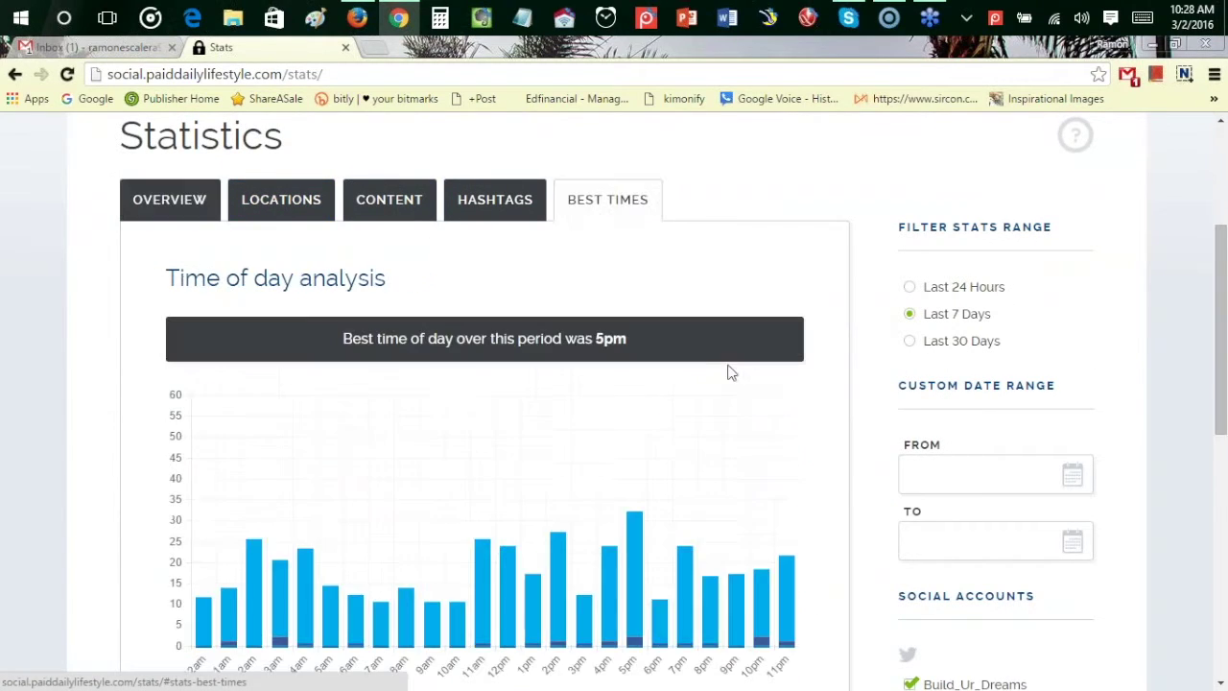
scroll(705, 352, down, 1)
mouse_move(631, 320)
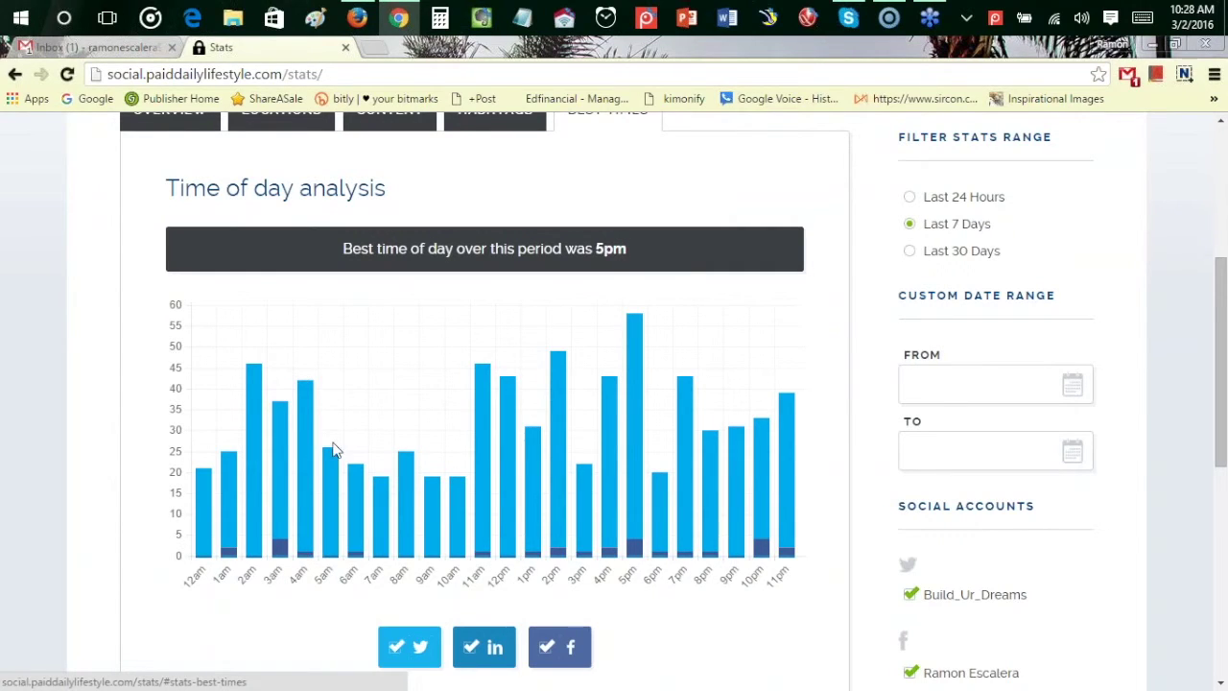
mouse_move(389, 487)
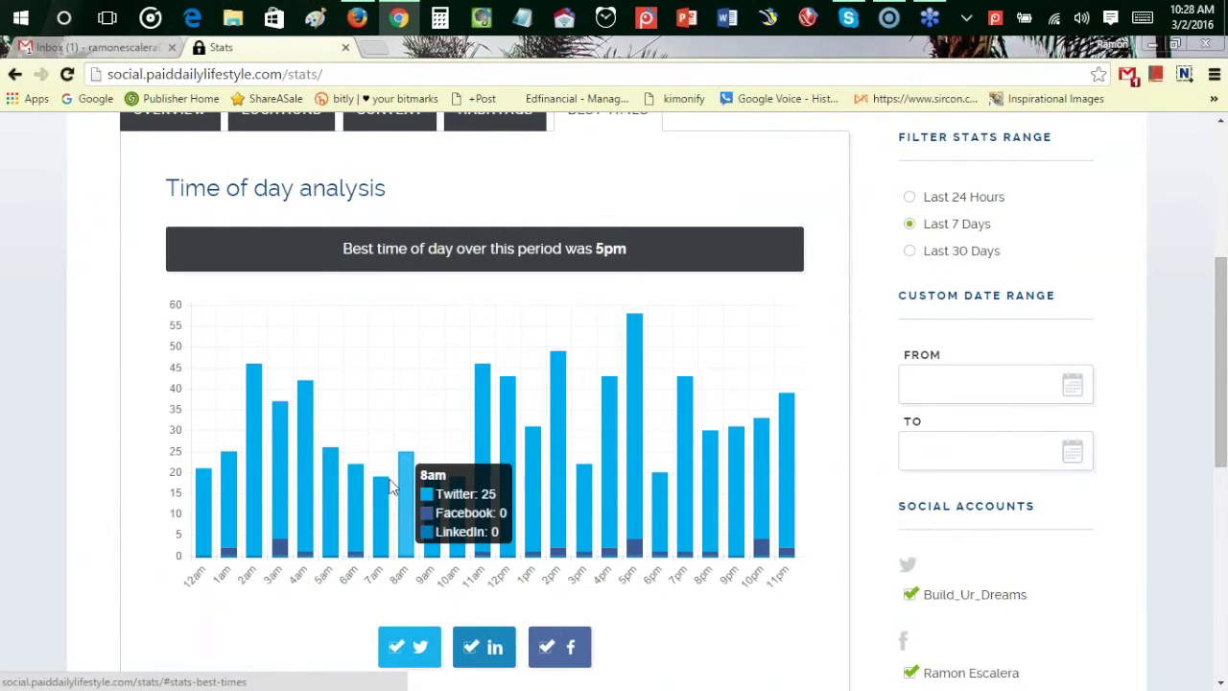
mouse_move(274, 409)
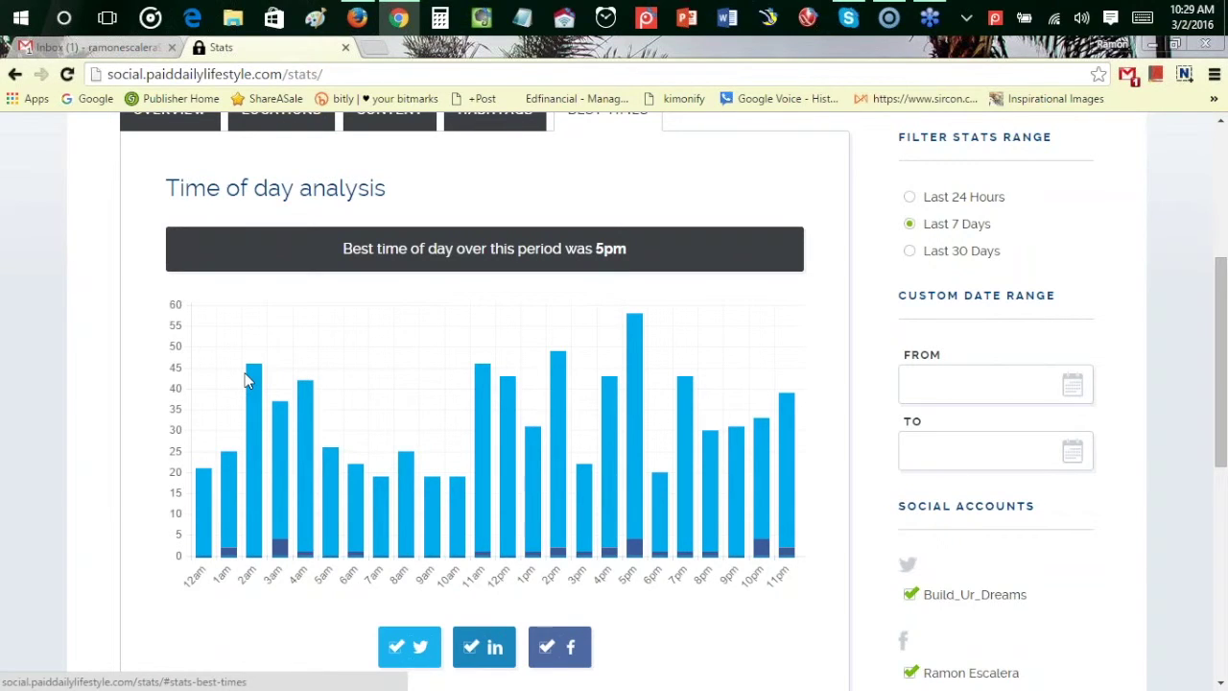
View the hashtag, content and location statistics in turn, and return to the overview
scroll(411, 390, up, 1)
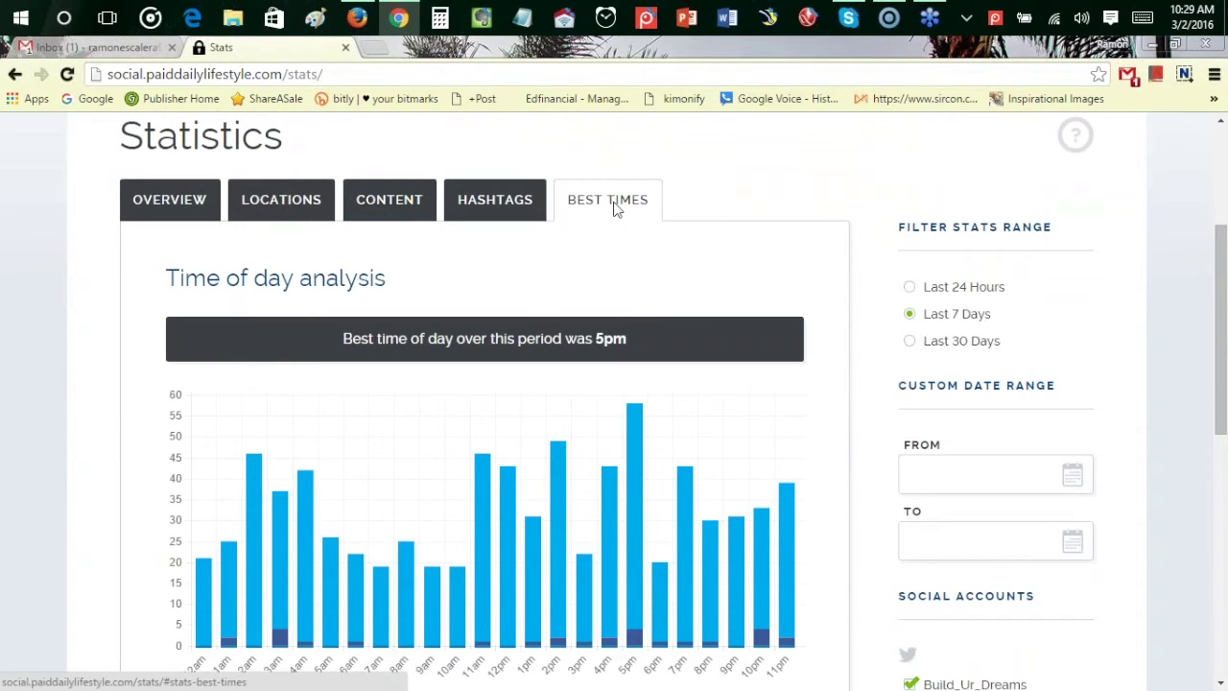
click(515, 203)
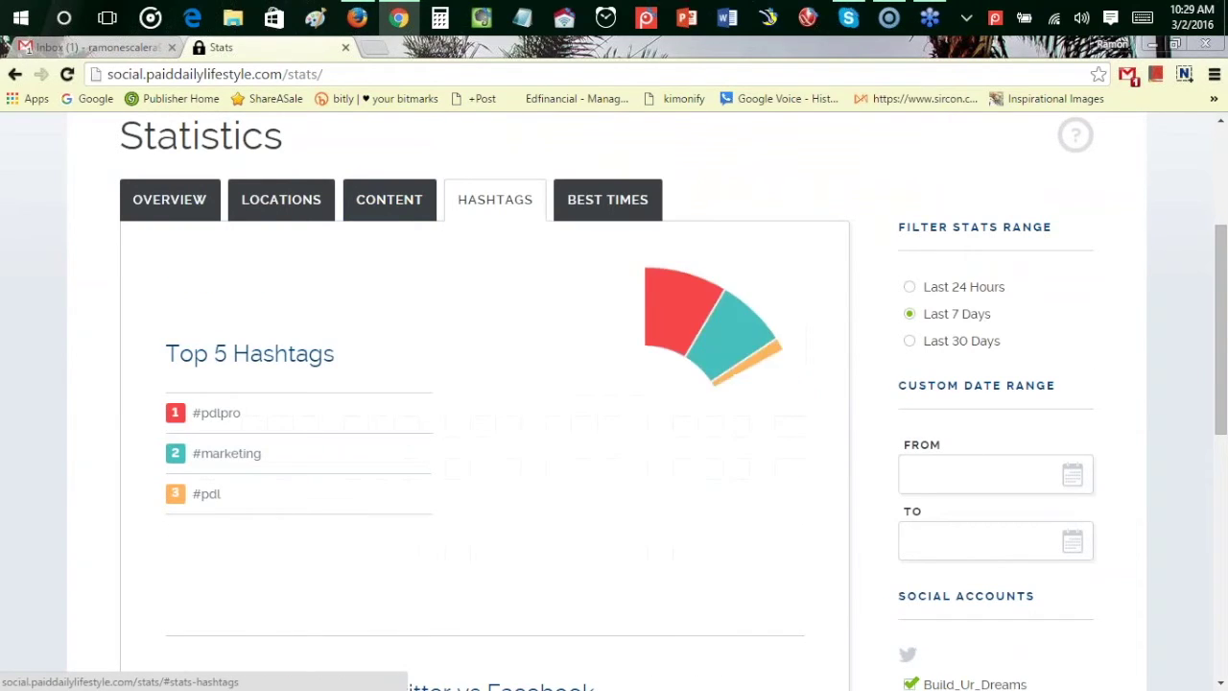
click(398, 218)
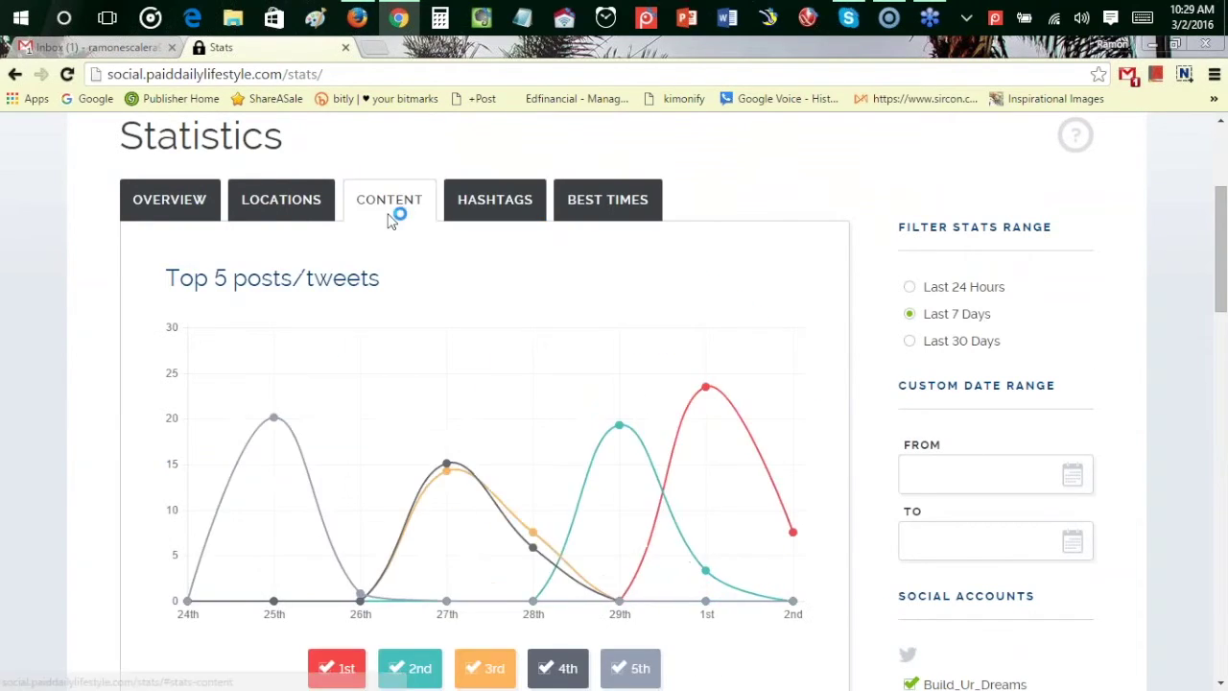
click(276, 209)
click(185, 203)
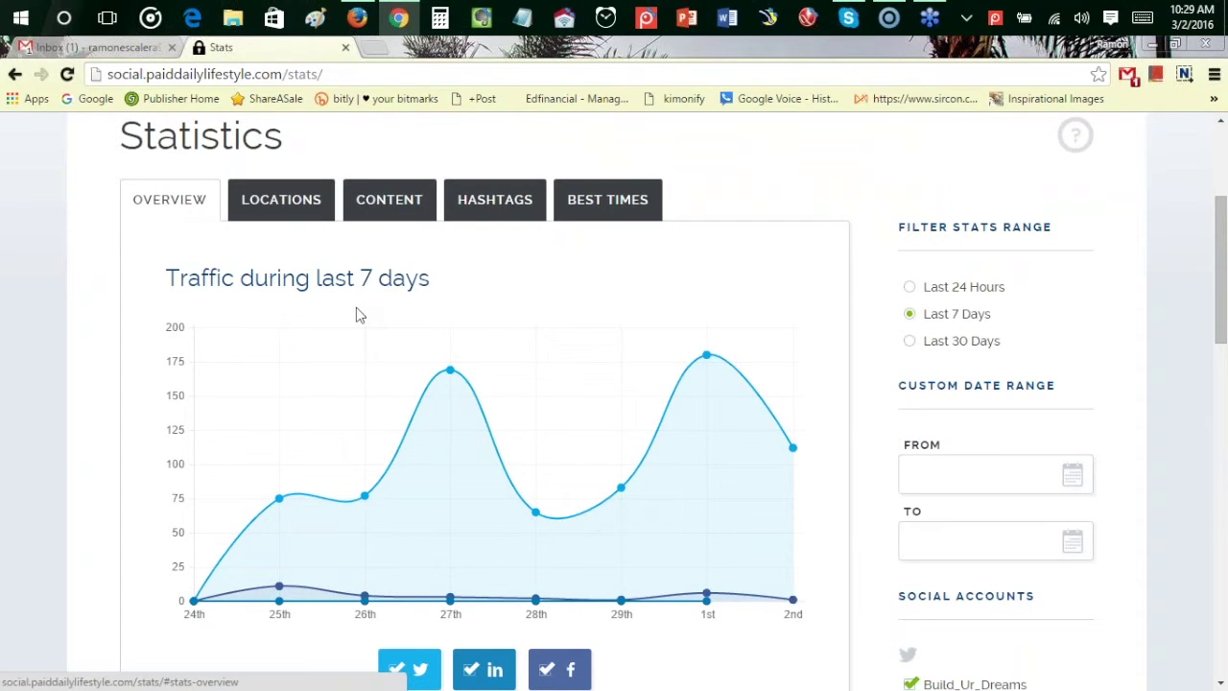
Examine the overview's top stats for the period and the audience size per platform
scroll(356, 315, down, 8)
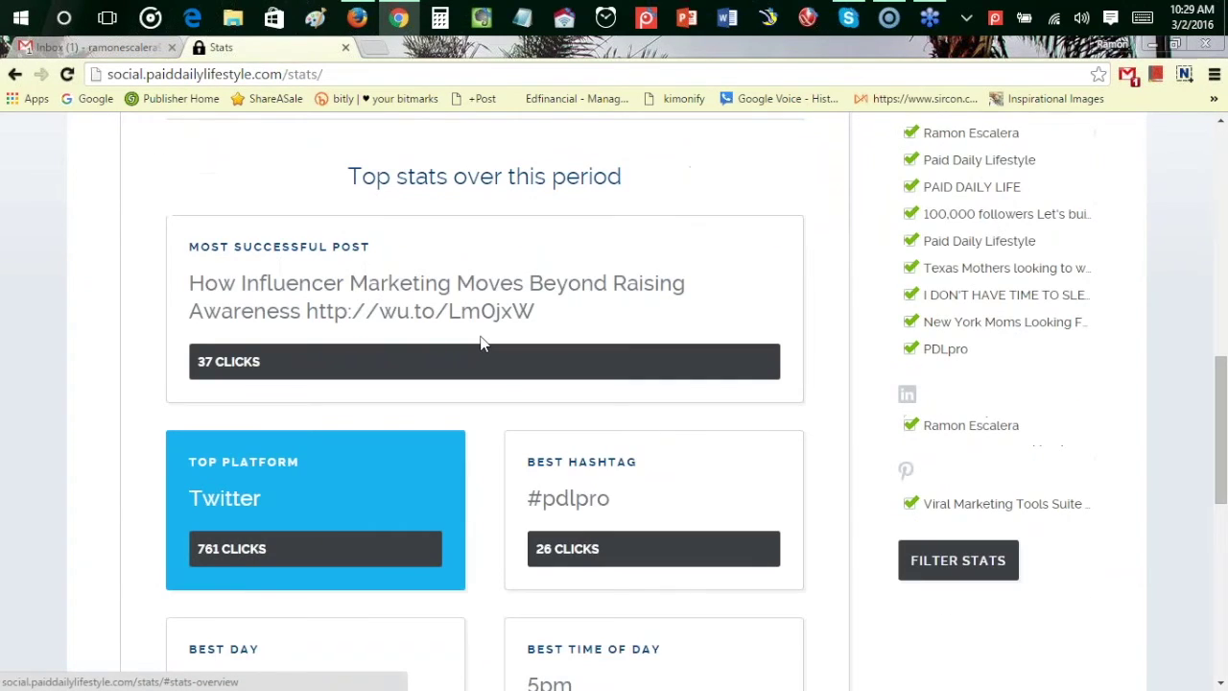
scroll(487, 343, down, 2)
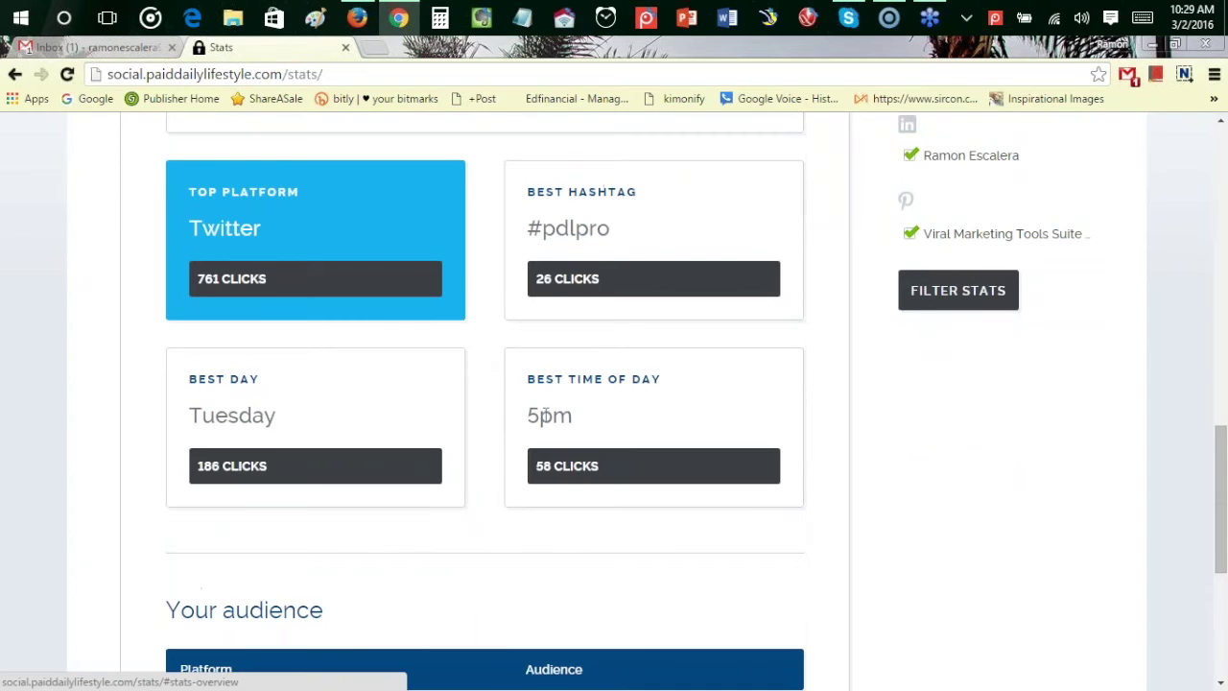
scroll(545, 412, up, 2)
scroll(545, 413, down, 5)
scroll(556, 418, up, 1)
scroll(566, 422, up, 4)
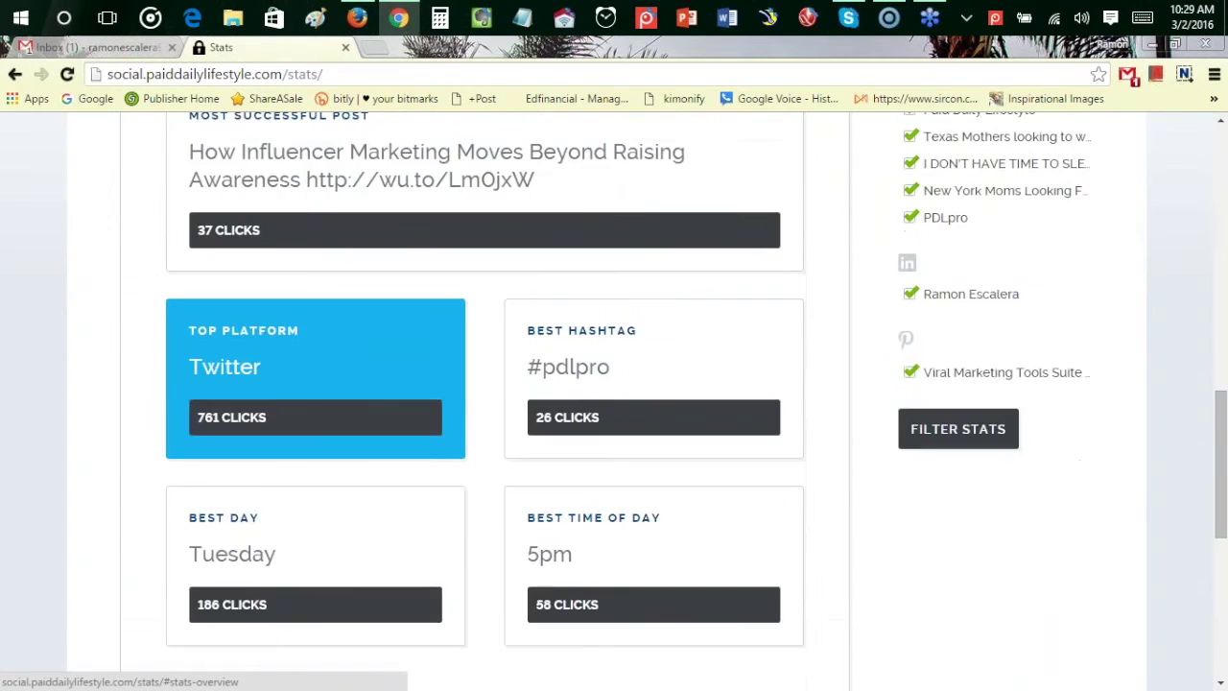
scroll(581, 432, down, 5)
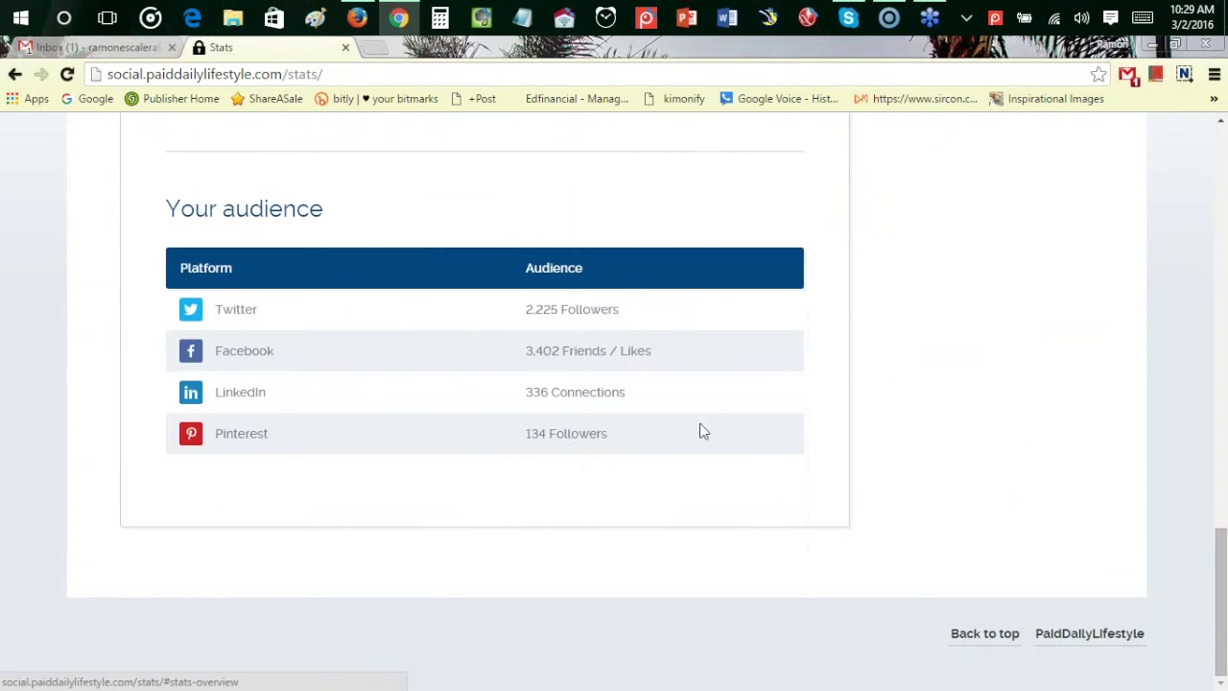
Leave the statistics and go back to the home dashboard
scroll(643, 423, up, 10)
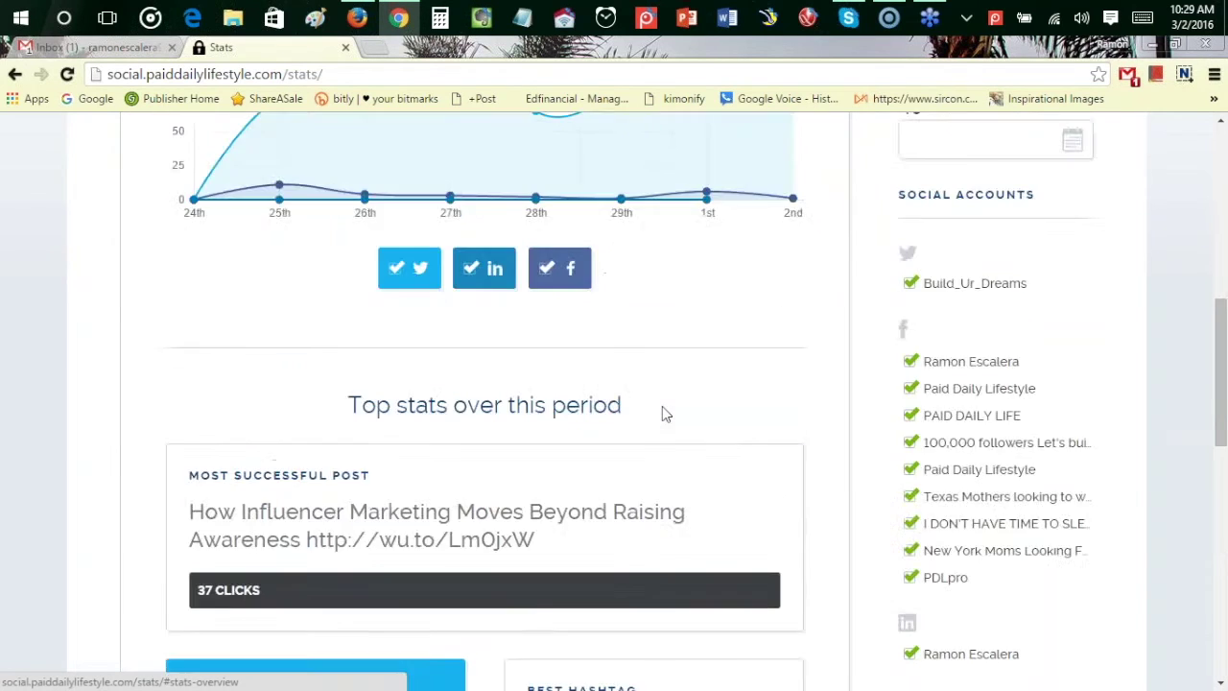
click(604, 305)
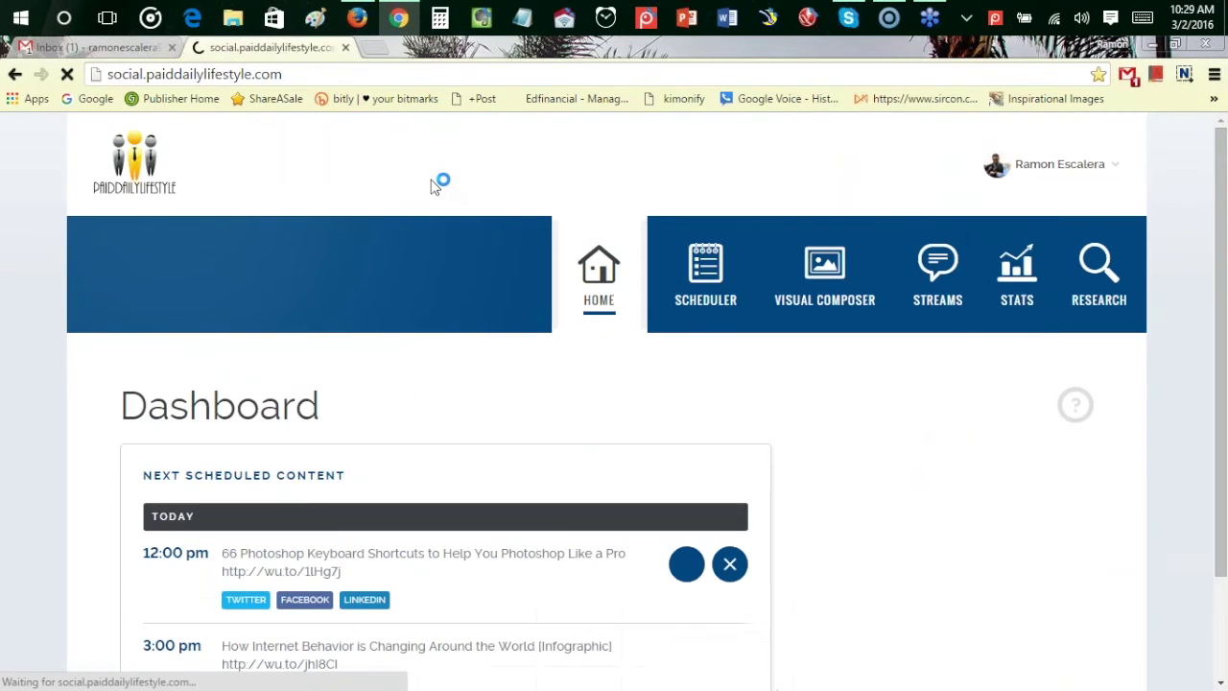